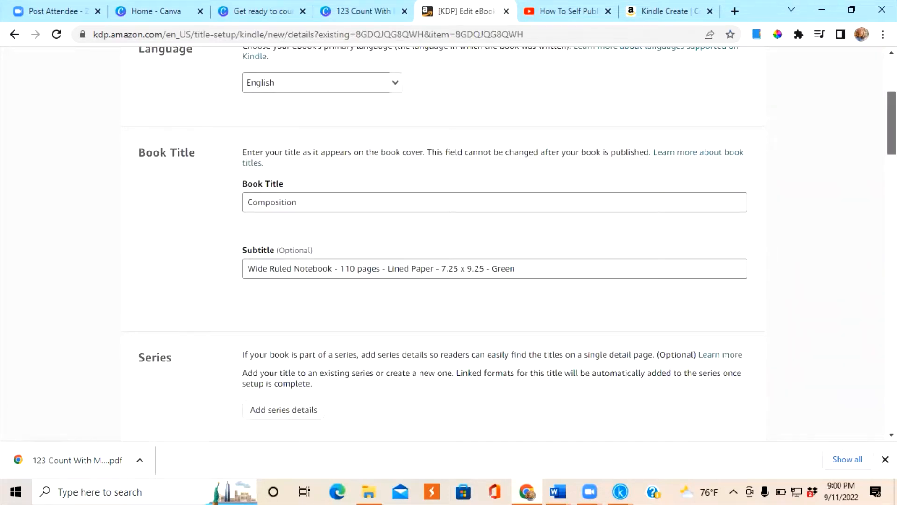
Review the eBook's title, author, description, publishing rights, keywords and category details down to the age range section.
{"action": "scroll", "coordinate": [509, 241], "scroll_direction": "down", "scroll_amount": 2}
{"action": "scroll", "coordinate": [508, 241], "scroll_direction": "down", "scroll_amount": 3}
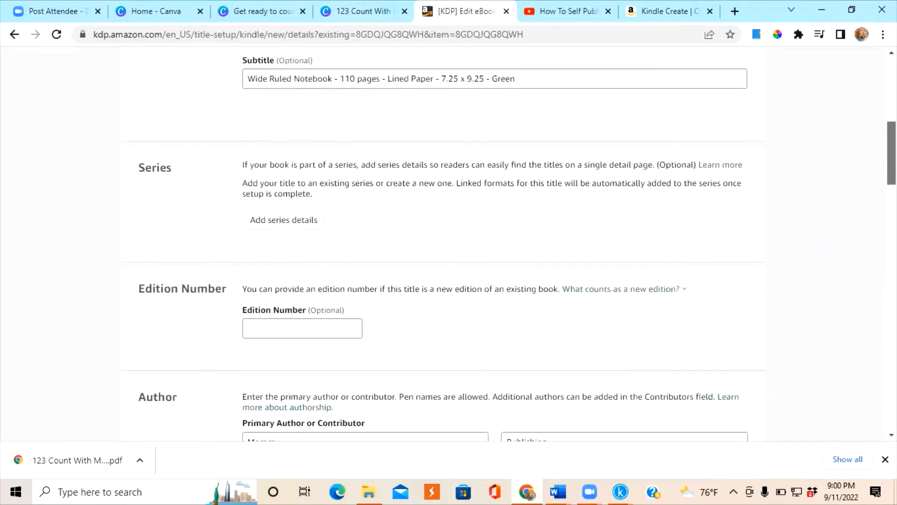
{"action": "scroll", "coordinate": [508, 242], "scroll_direction": "down", "scroll_amount": 4}
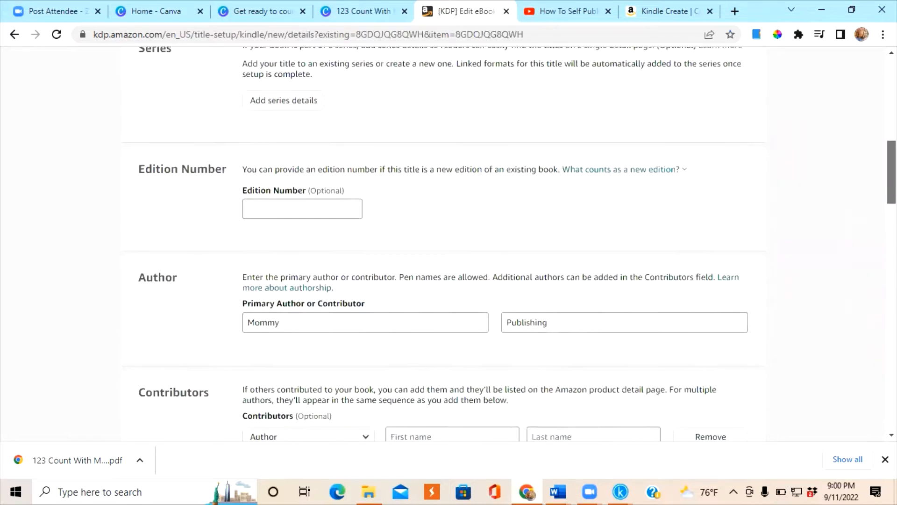
{"action": "scroll", "coordinate": [508, 241], "scroll_direction": "down", "scroll_amount": 7}
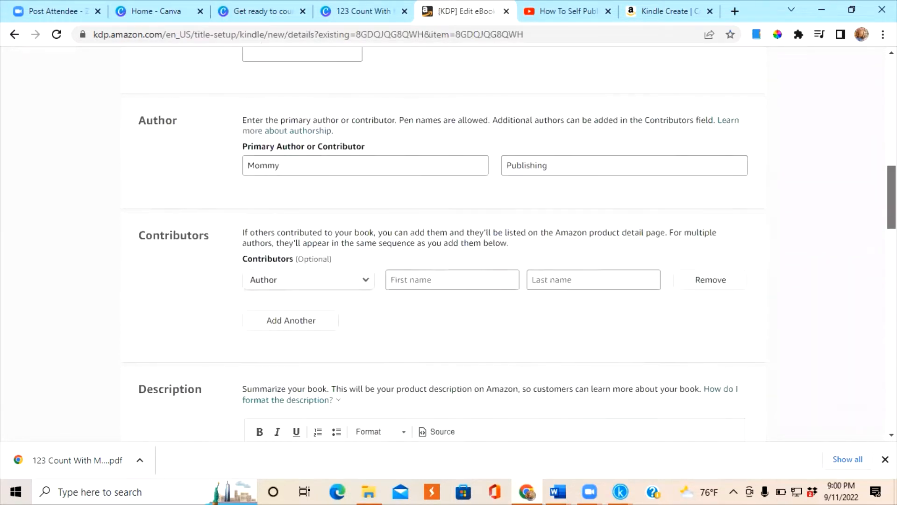
{"action": "scroll", "coordinate": [509, 241], "scroll_direction": "down", "scroll_amount": 2}
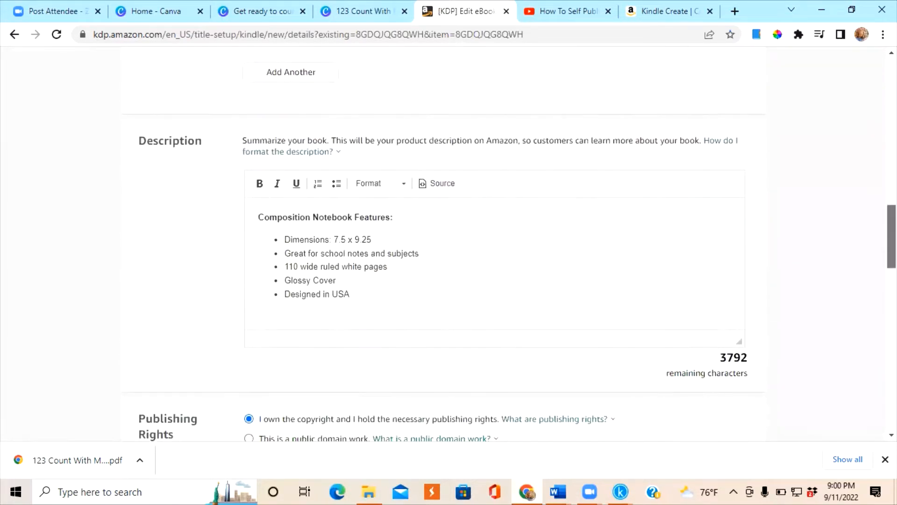
{"action": "scroll", "coordinate": [274, 267], "scroll_direction": "down", "scroll_amount": 4}
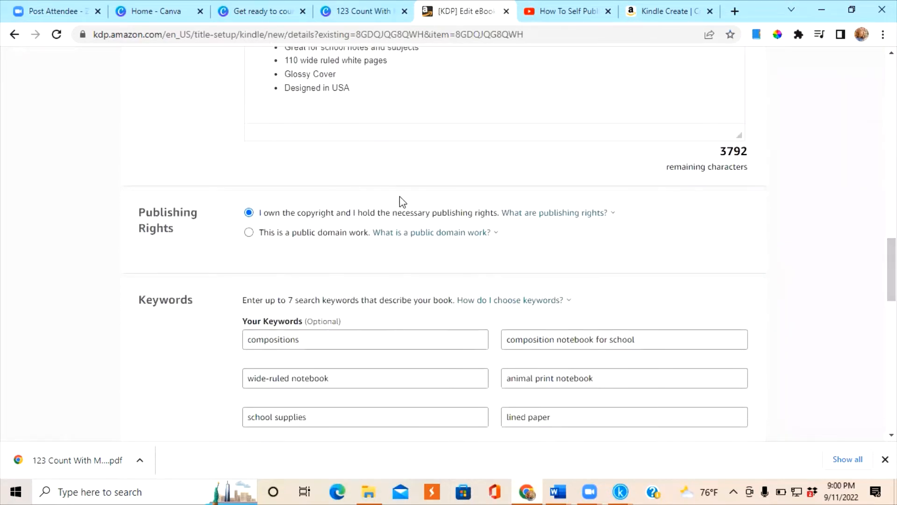
{"action": "left_click", "coordinate": [435, 233]}
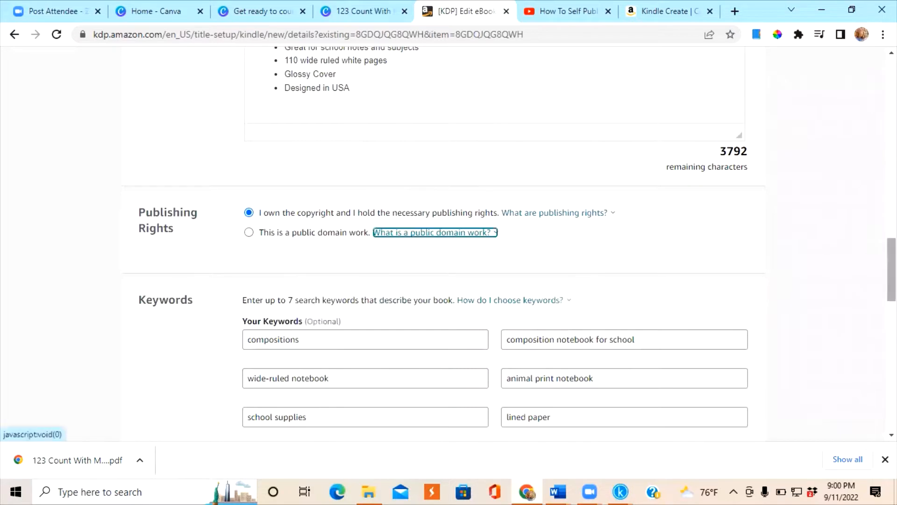
{"action": "scroll", "coordinate": [299, 181], "scroll_direction": "down", "scroll_amount": 3}
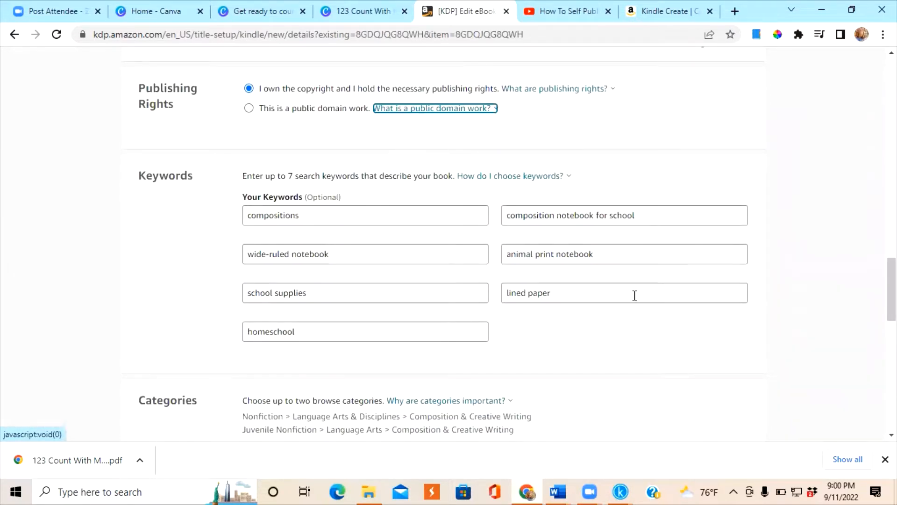
{"action": "scroll", "coordinate": [739, 297], "scroll_direction": "down", "scroll_amount": 5}
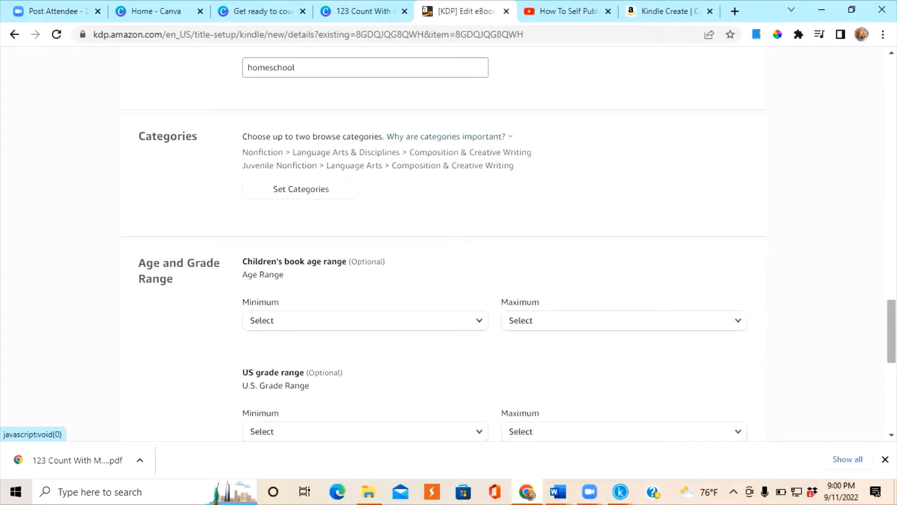
{"action": "scroll", "coordinate": [892, 332], "scroll_direction": "down", "scroll_amount": 2}
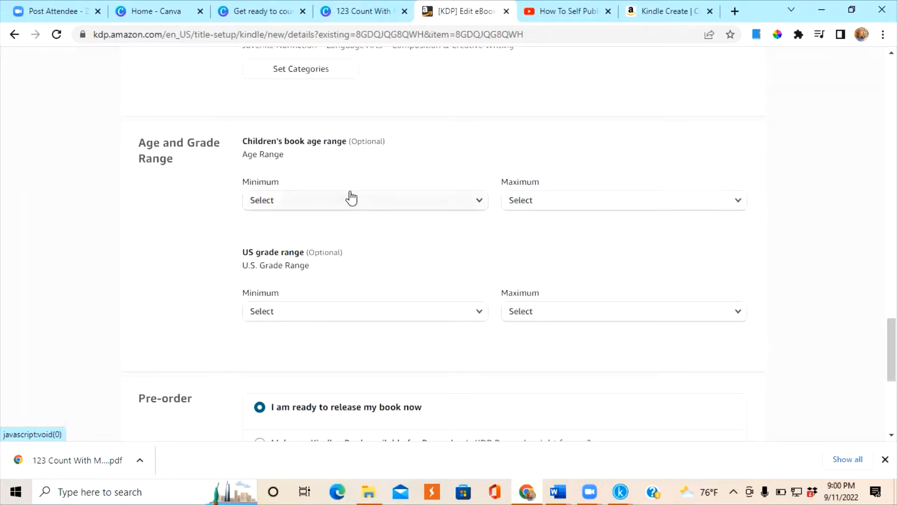
{"action": "left_click", "coordinate": [351, 200]}
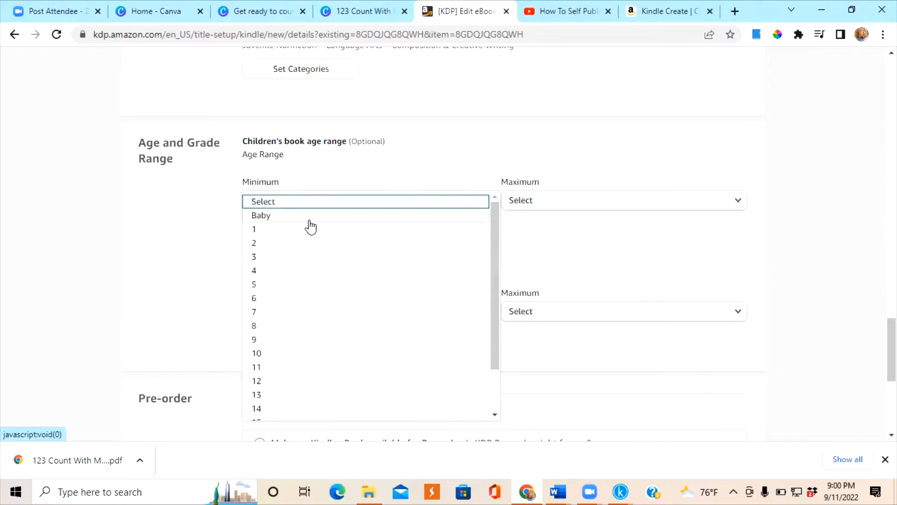
{"action": "left_click_drag", "start_coordinate": [494, 282], "coordinate": [494, 356]}
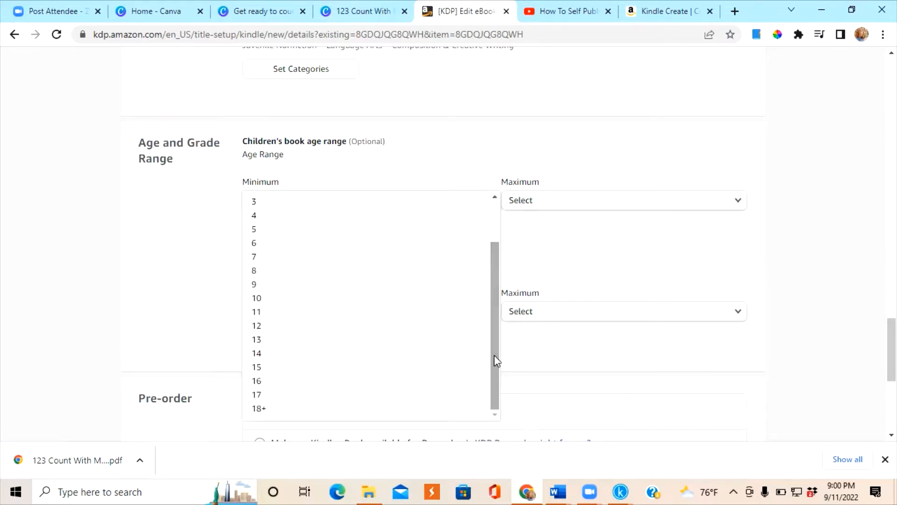
{"action": "left_click", "coordinate": [560, 208]}
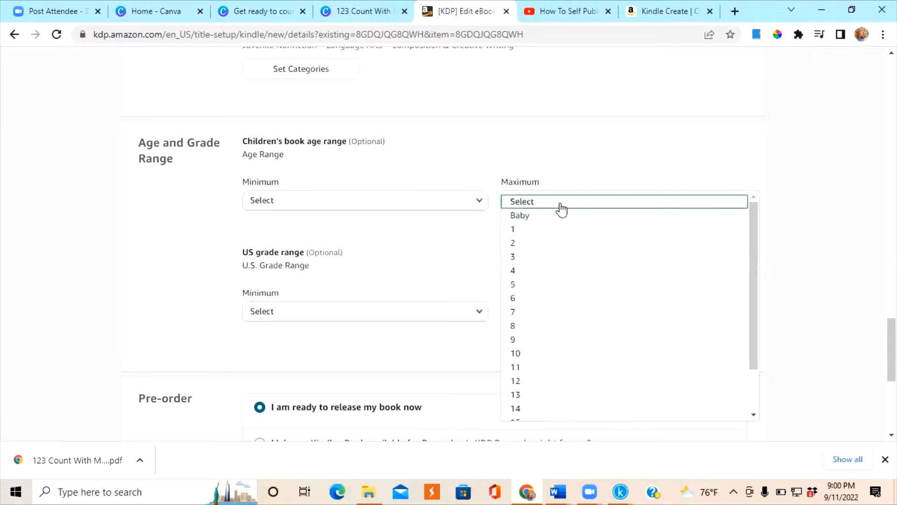
{"action": "left_click", "coordinate": [435, 164]}
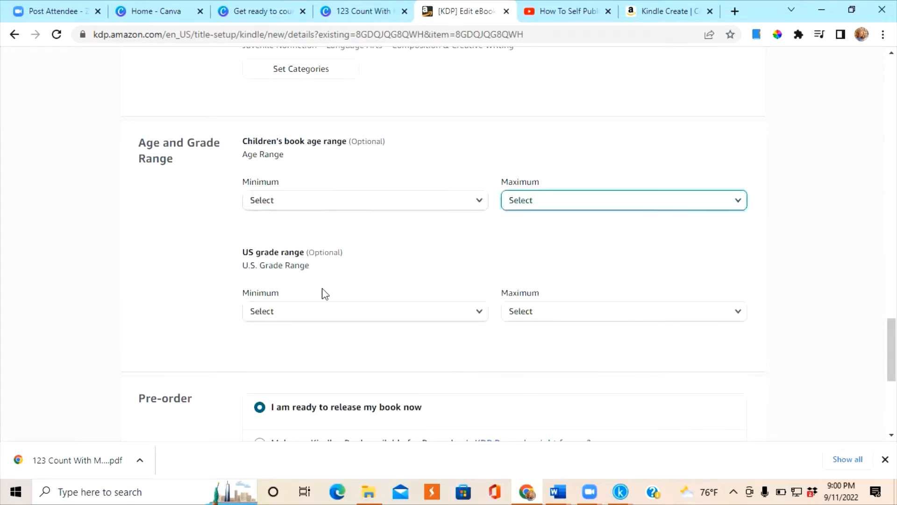
Set the children's book age range to a minimum of 1 and a maximum of 16.
{"action": "left_click", "coordinate": [322, 200]}
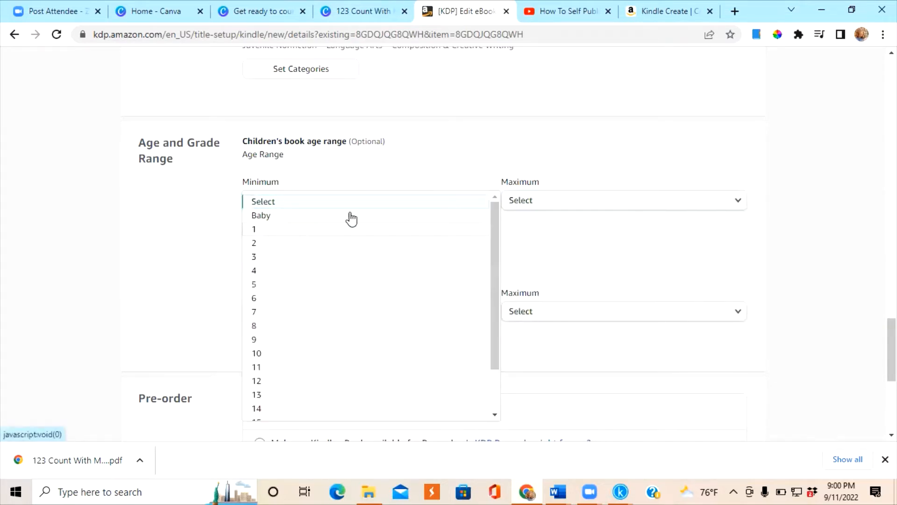
{"action": "left_click", "coordinate": [293, 229]}
{"action": "left_click", "coordinate": [557, 201]}
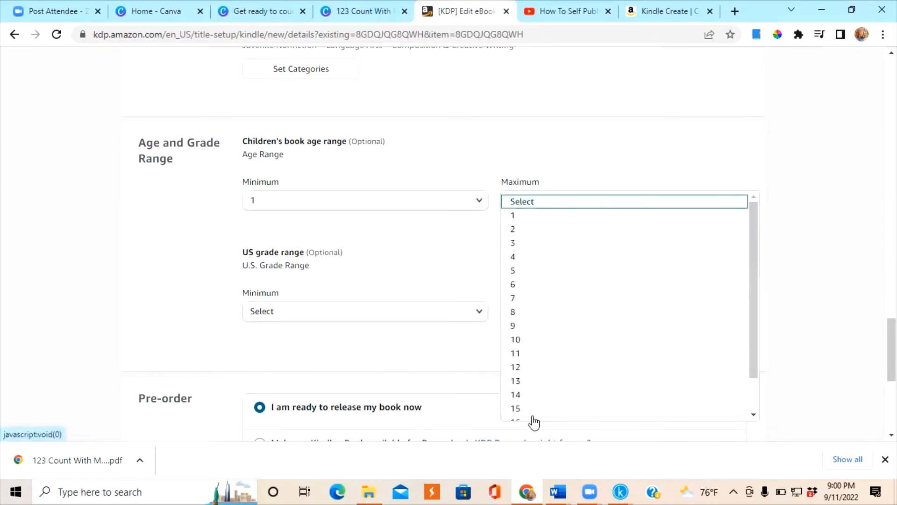
{"action": "left_click", "coordinate": [533, 418]}
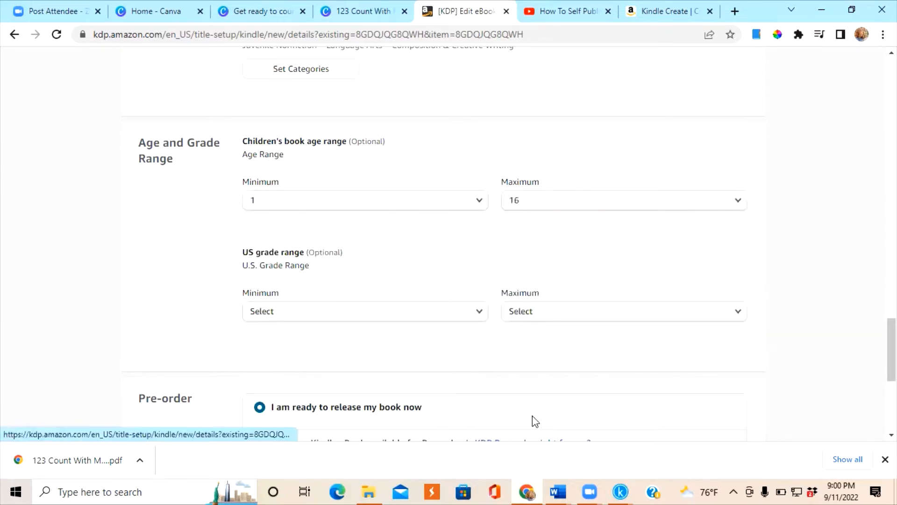
Set the US grade range from Preschool to 2nd grade, and save the details to continue to the content page.
{"action": "left_click", "coordinate": [329, 318]}
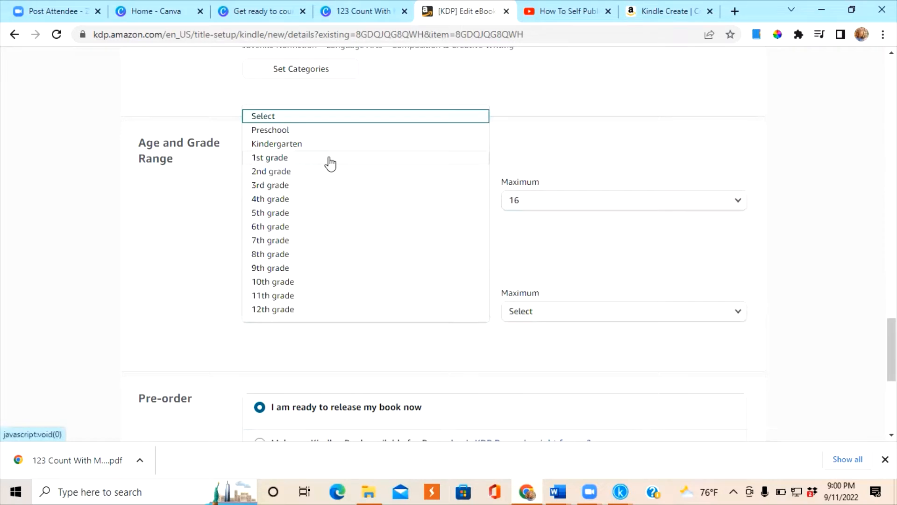
{"action": "left_click", "coordinate": [320, 131]}
{"action": "left_click", "coordinate": [541, 321]}
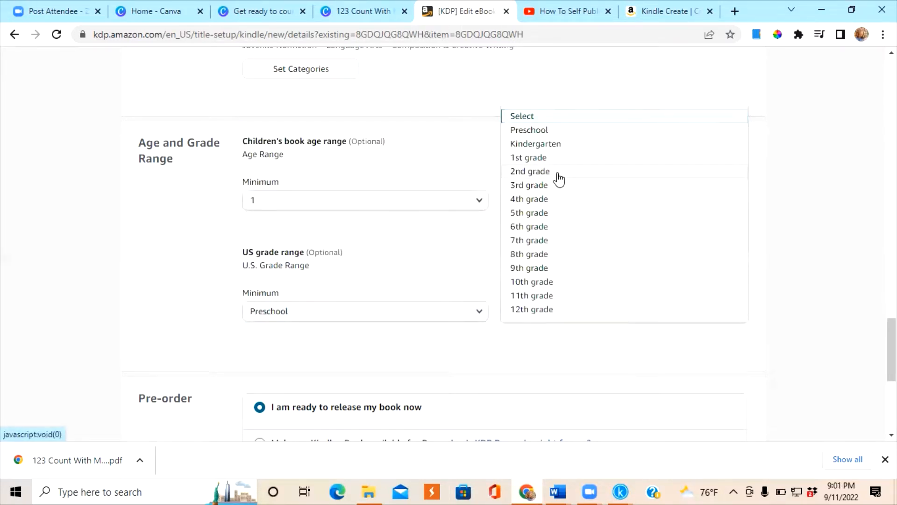
{"action": "left_click", "coordinate": [558, 174]}
{"action": "scroll", "coordinate": [444, 243], "scroll_direction": "down", "scroll_amount": 3}
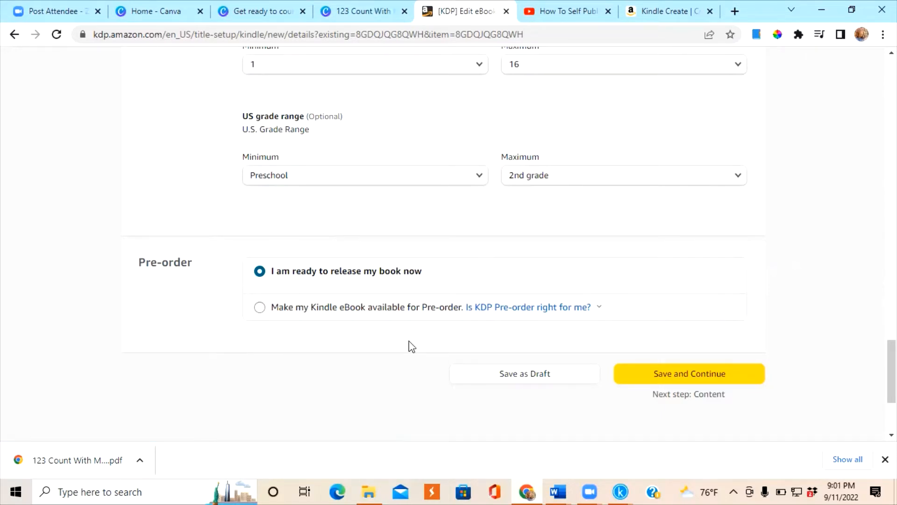
{"action": "left_click", "coordinate": [706, 379]}
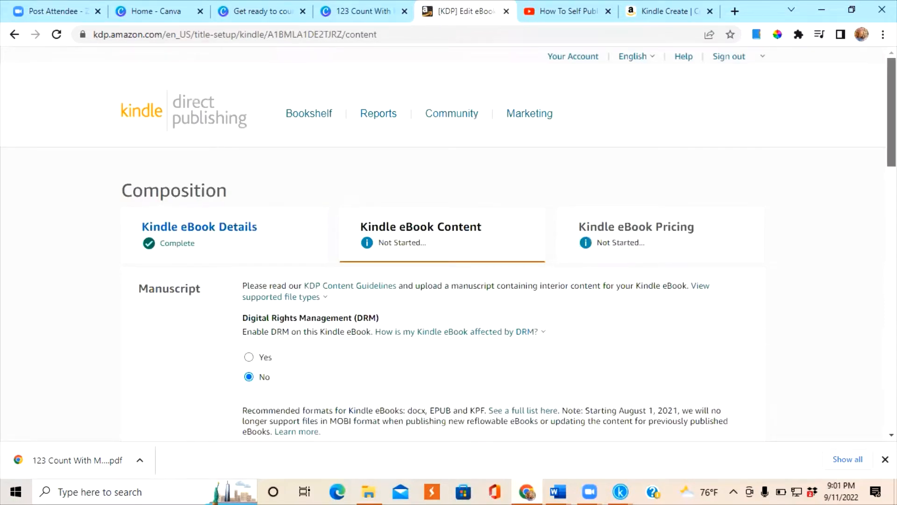
Enable Digital Rights Management for the eBook manuscript and revert the choice to No.
{"action": "scroll", "coordinate": [449, 247], "scroll_direction": "down", "scroll_amount": 3}
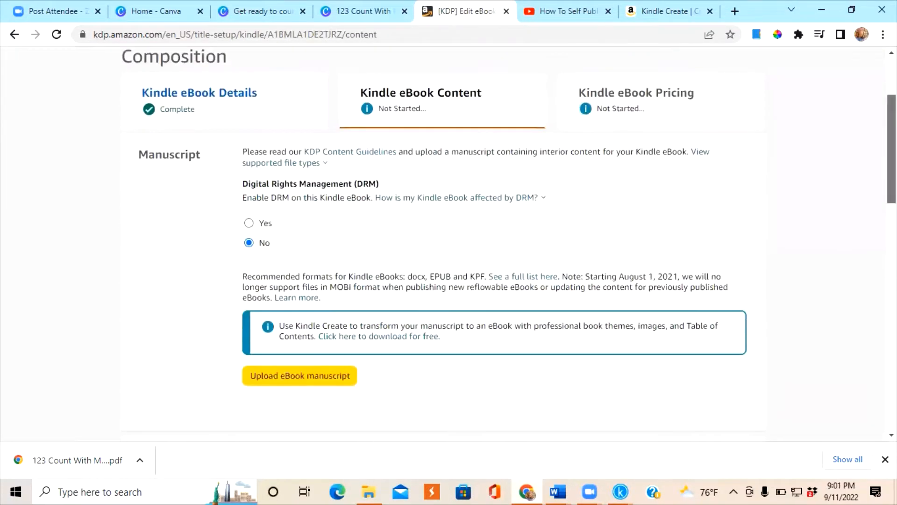
{"action": "scroll", "coordinate": [225, 207], "scroll_direction": "down", "scroll_amount": 1}
{"action": "left_click", "coordinate": [267, 196]}
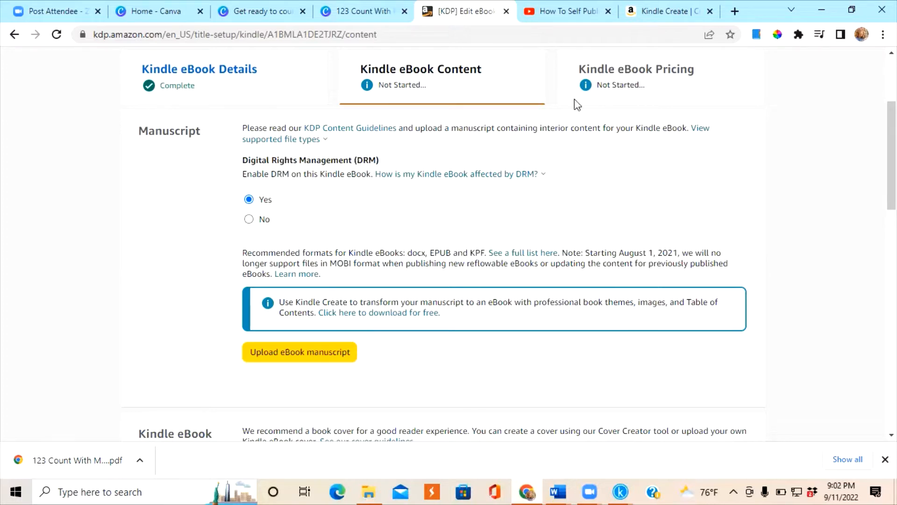
{"action": "left_click", "coordinate": [252, 219]}
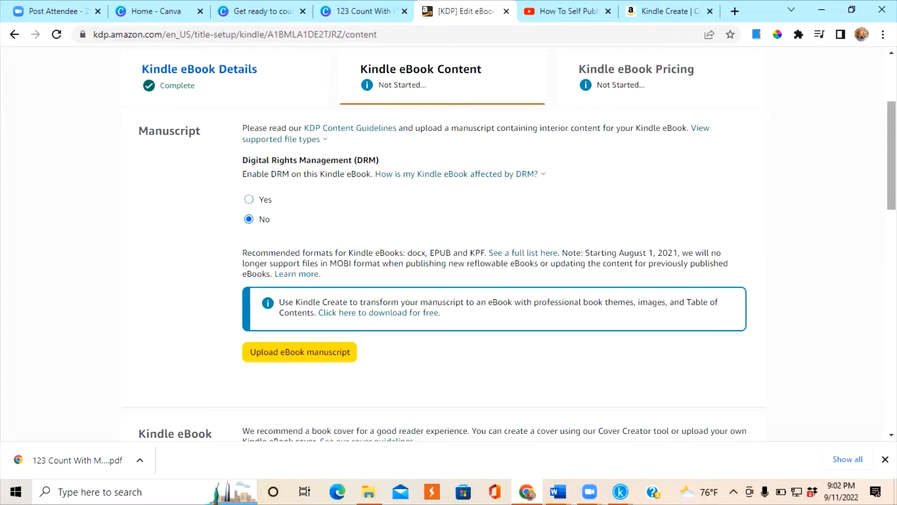
{"action": "scroll", "coordinate": [455, 283], "scroll_direction": "down", "scroll_amount": 2}
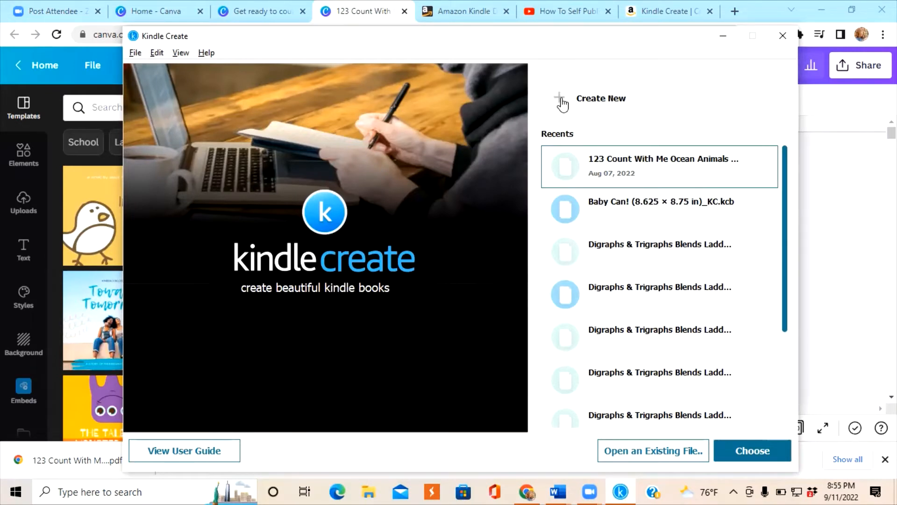
In Kindle Create, start a new Print Replica project from 123 Count With Me Ocean Animals (8.625 × 8.75 in).pdf.
{"action": "left_click", "coordinate": [562, 105]}
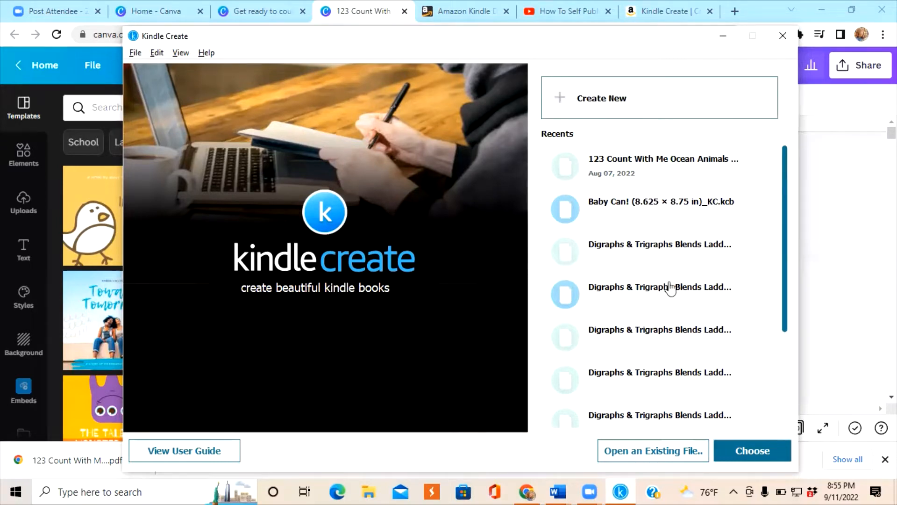
{"action": "left_click", "coordinate": [753, 451]}
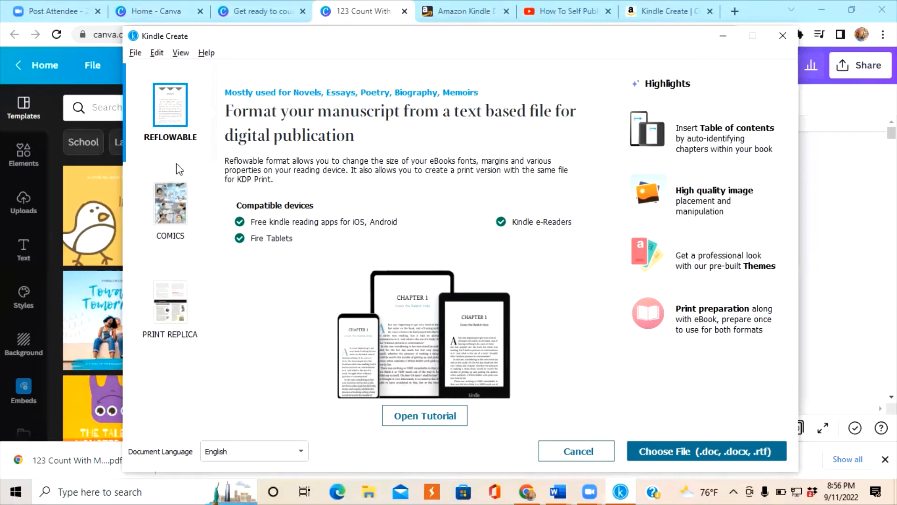
{"action": "left_click", "coordinate": [169, 310]}
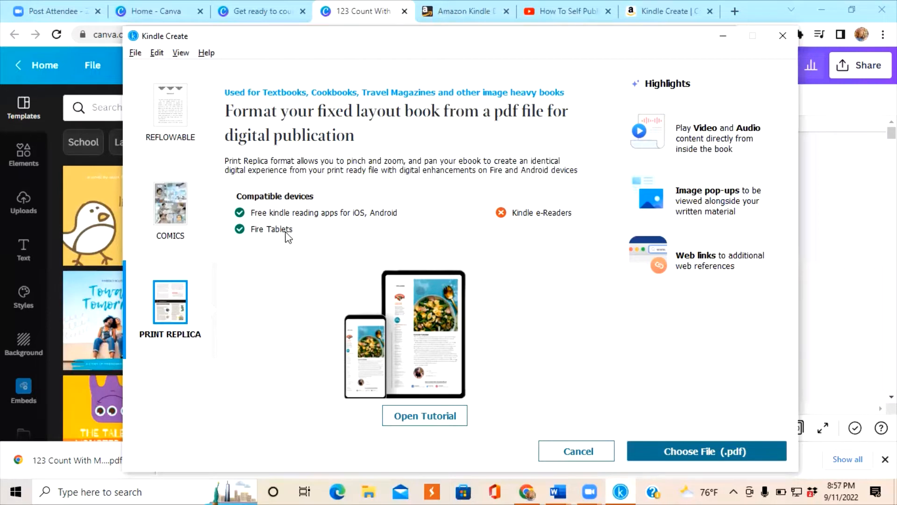
{"action": "left_click", "coordinate": [182, 211]}
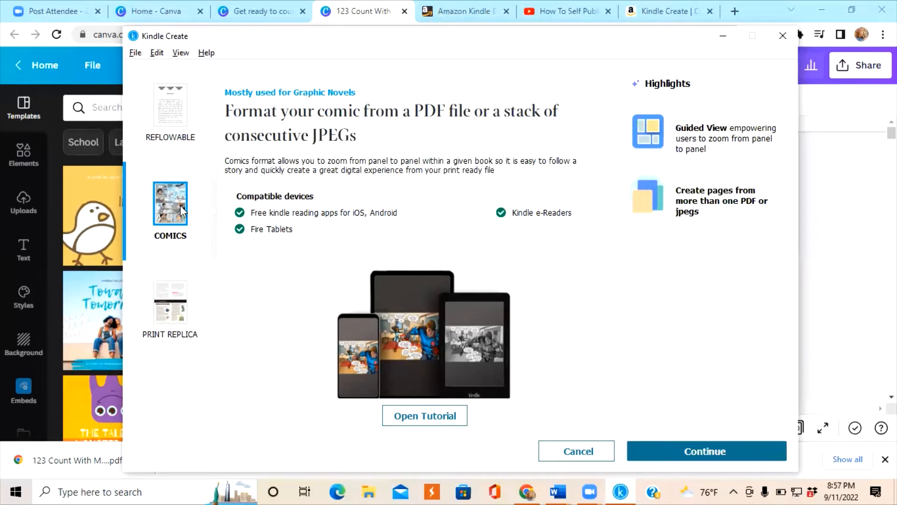
{"action": "left_click", "coordinate": [163, 303]}
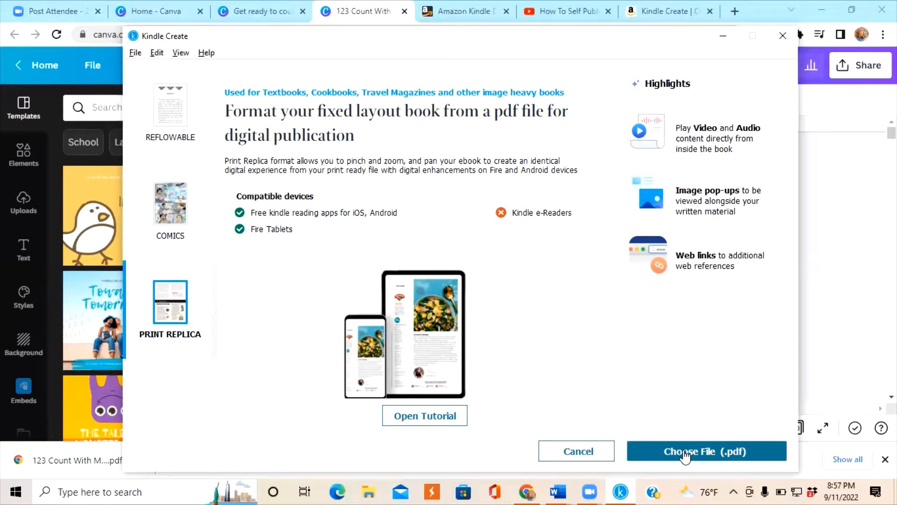
{"action": "left_click", "coordinate": [685, 452]}
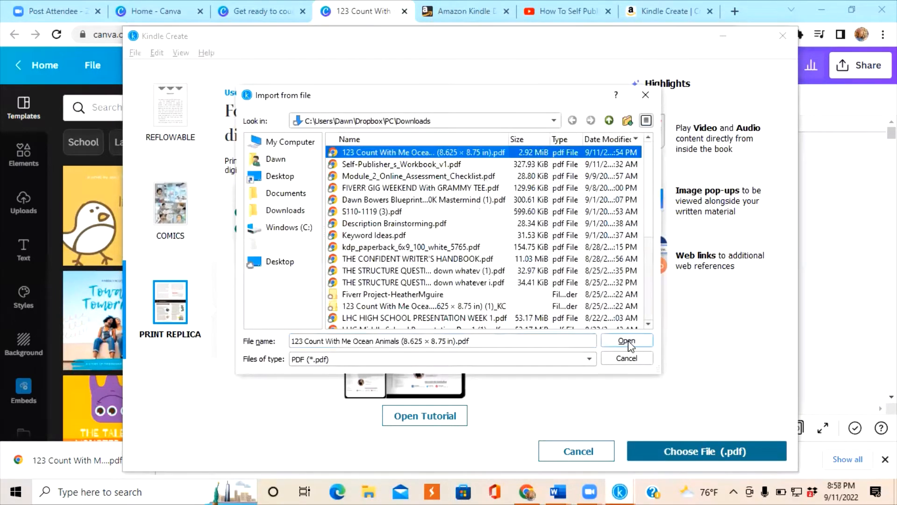
{"action": "left_click", "coordinate": [628, 341]}
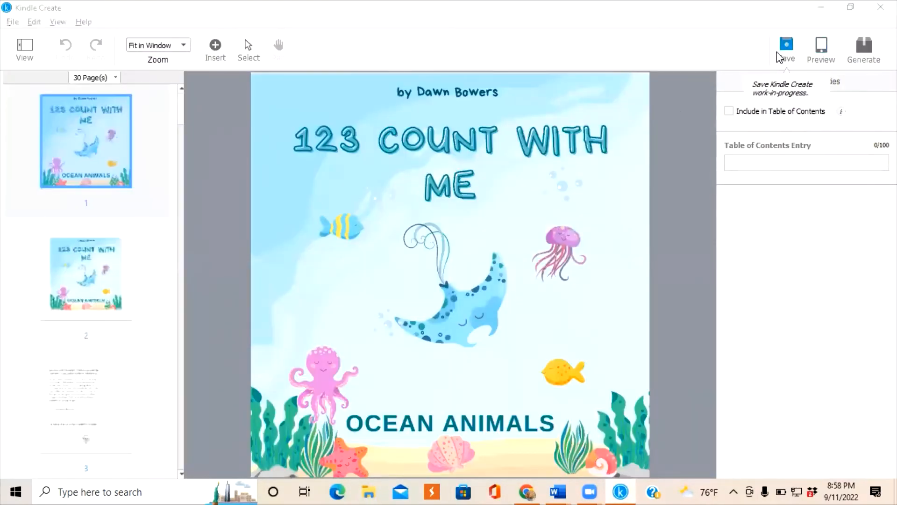
Save the project in Downloads with the suggested _KC name, and generate its .kpf publication package in the same folder.
{"action": "left_click", "coordinate": [786, 57]}
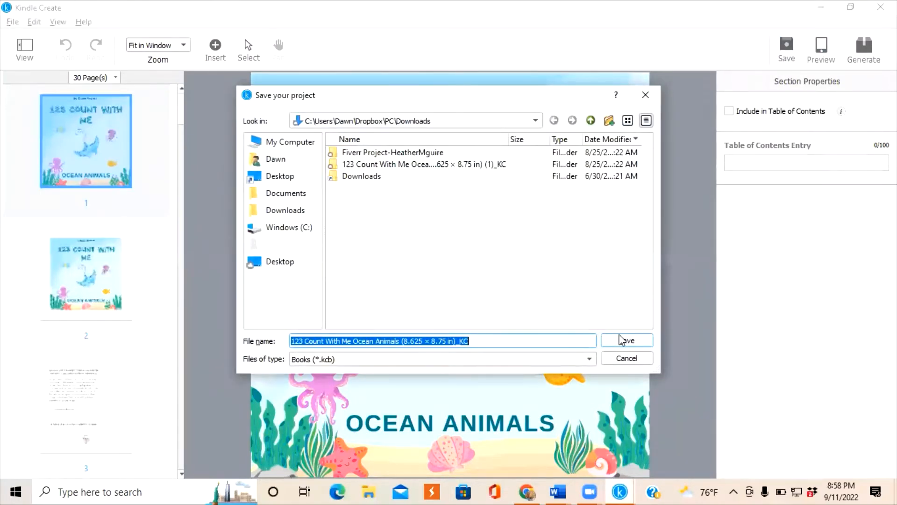
{"action": "left_click", "coordinate": [606, 346]}
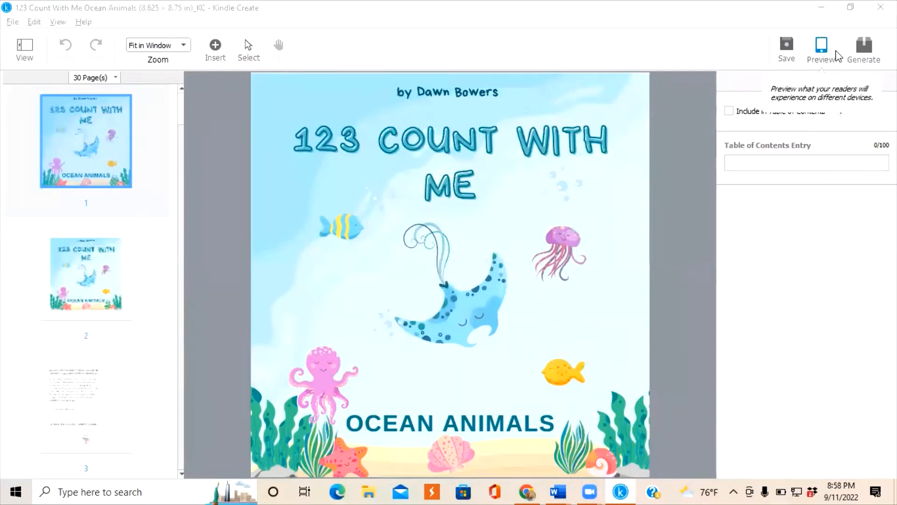
{"action": "left_click", "coordinate": [862, 50]}
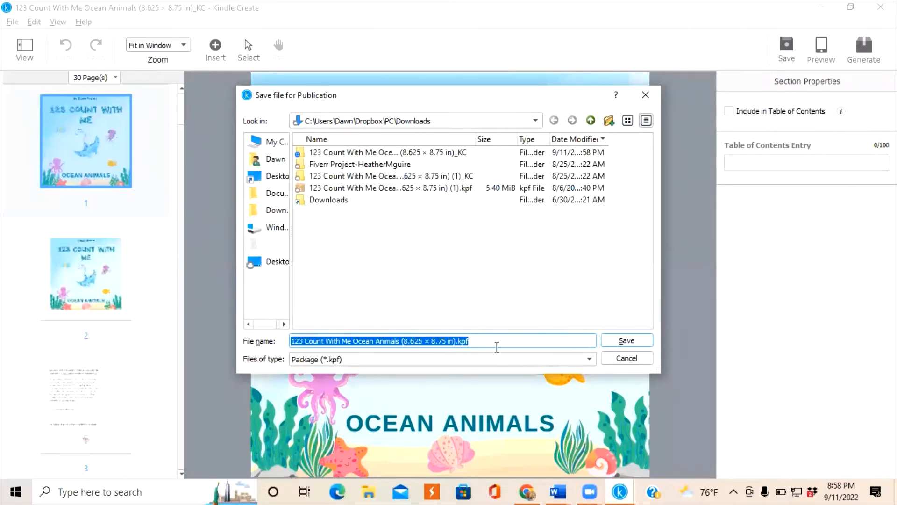
{"action": "left_click", "coordinate": [637, 341]}
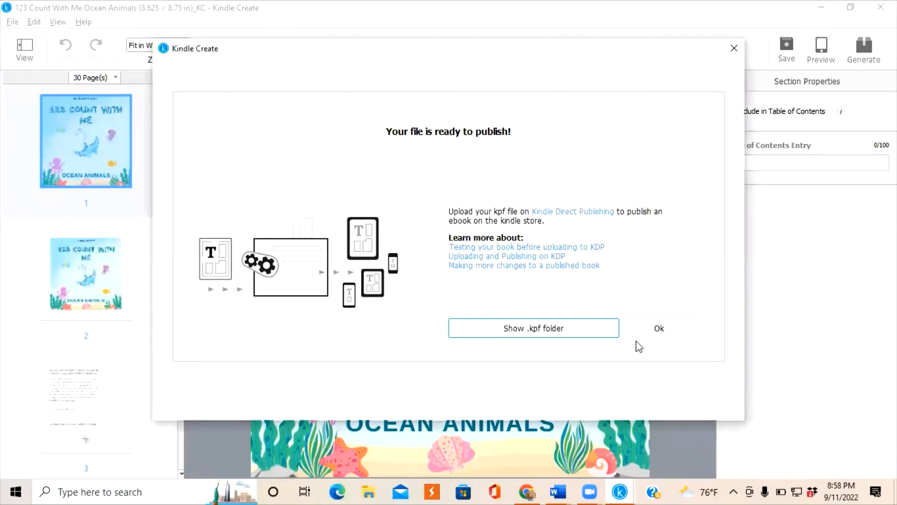
Show the generated .kpf file's folder and locate the 123 Count With Me Ocean Animals Kindle Create file in Downloads.
{"action": "left_click", "coordinate": [578, 331]}
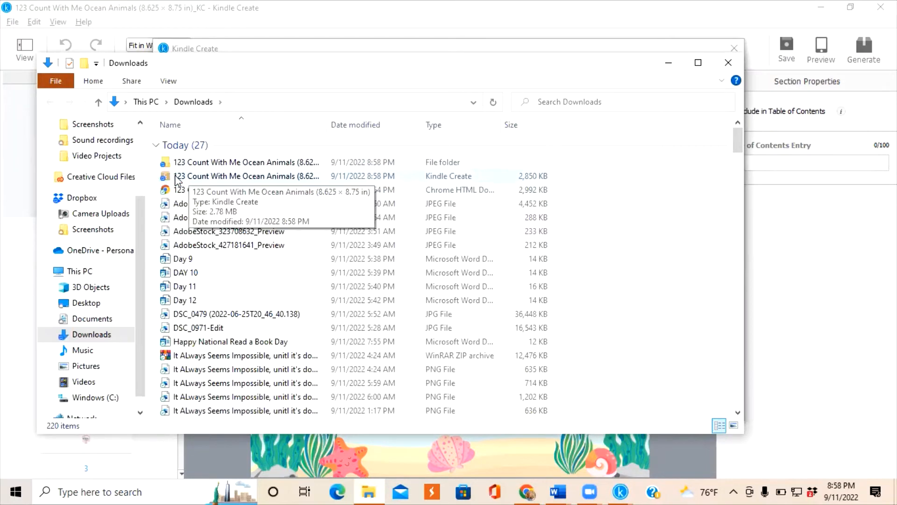
{"action": "scroll", "coordinate": [168, 177], "scroll_direction": "up", "scroll_amount": 2}
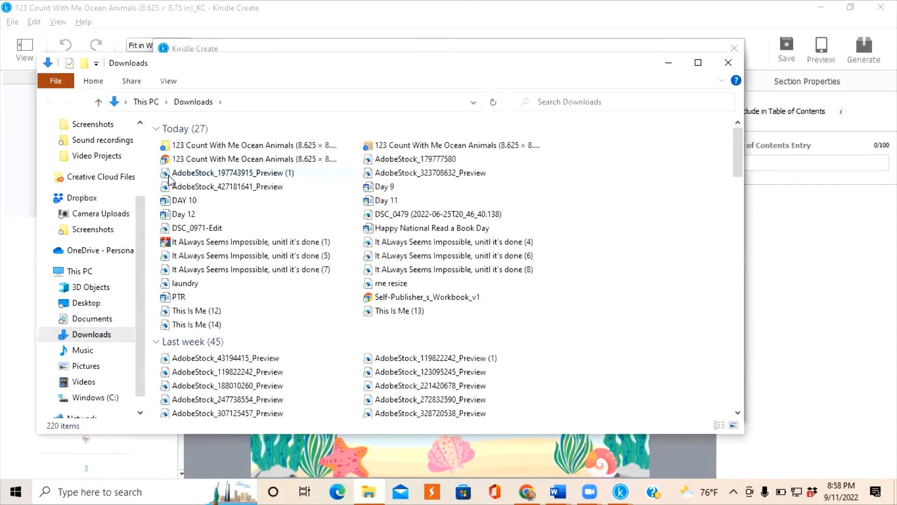
{"action": "scroll", "coordinate": [169, 180], "scroll_direction": "down", "scroll_amount": 2}
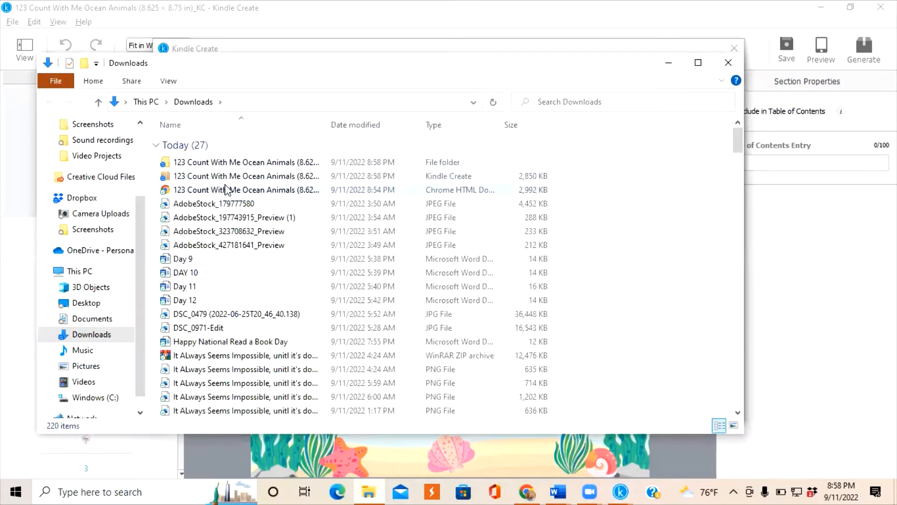
{"action": "left_click", "coordinate": [178, 180]}
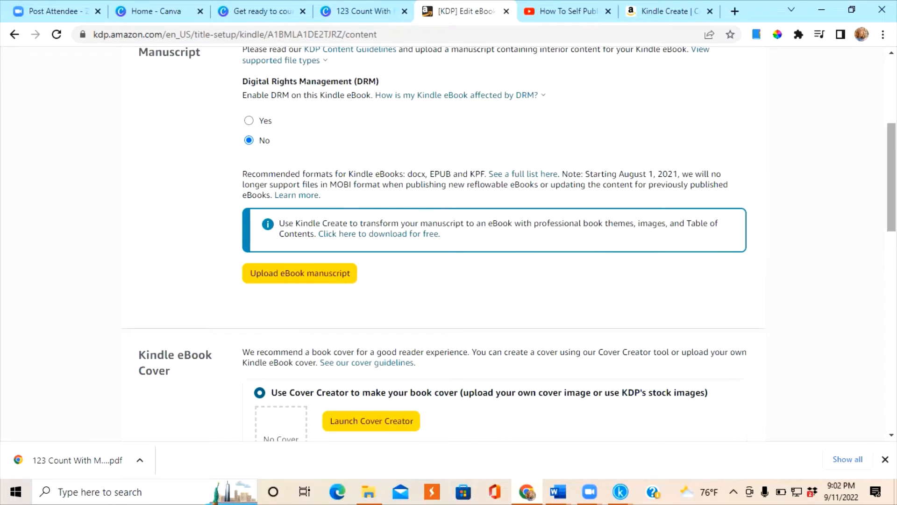
On the KDP content page, start the eBook manuscript upload and select the 123 Count With Me Ocean Animals Kindle Create file.
{"action": "scroll", "coordinate": [891, 187], "scroll_direction": "down", "scroll_amount": 1}
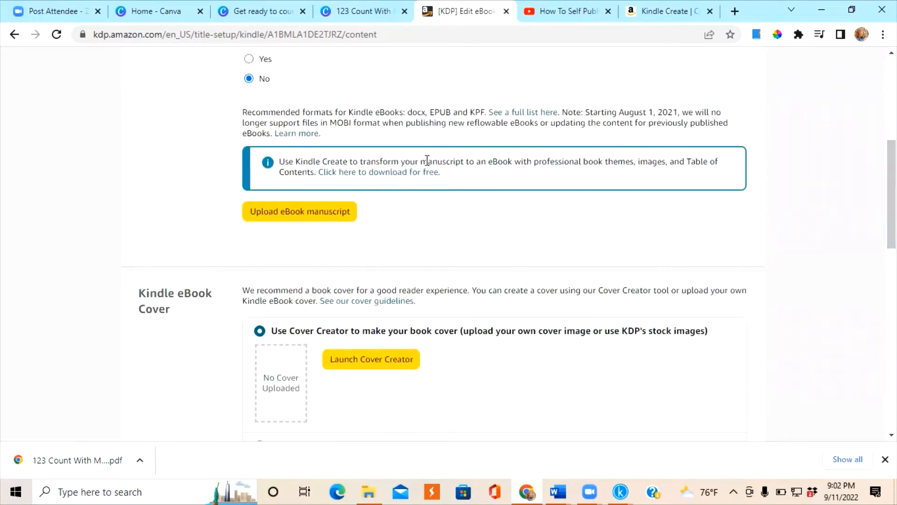
{"action": "left_click", "coordinate": [321, 222]}
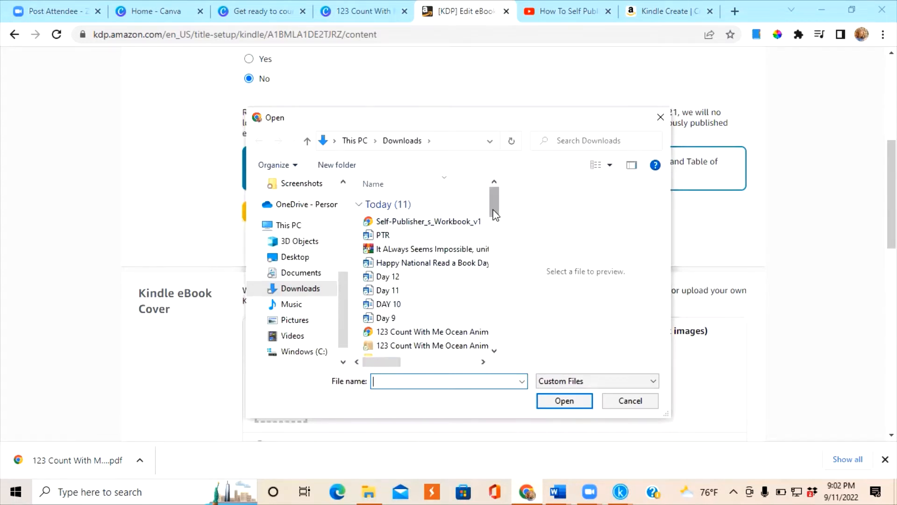
{"action": "left_click_drag", "start_coordinate": [494, 212], "coordinate": [495, 220]}
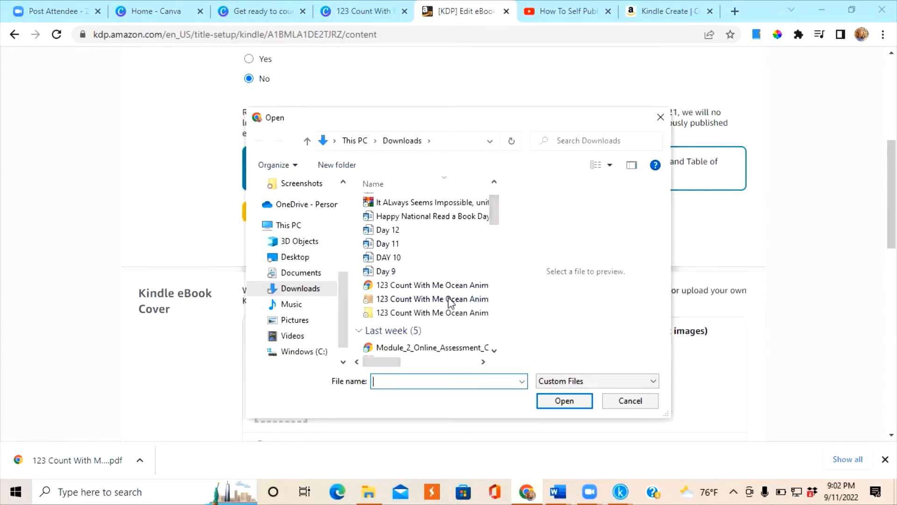
{"action": "mouse_move", "coordinate": [451, 303]}
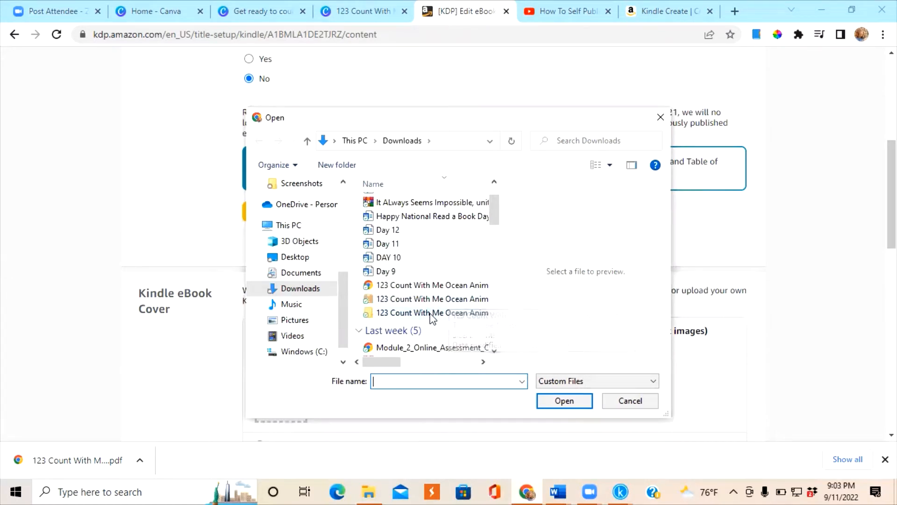
{"action": "mouse_move", "coordinate": [433, 319]}
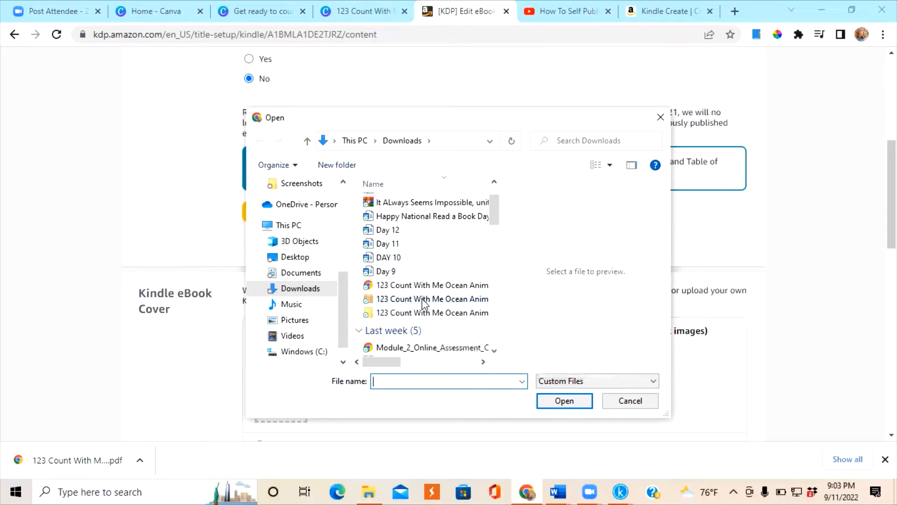
{"action": "mouse_move", "coordinate": [423, 303]}
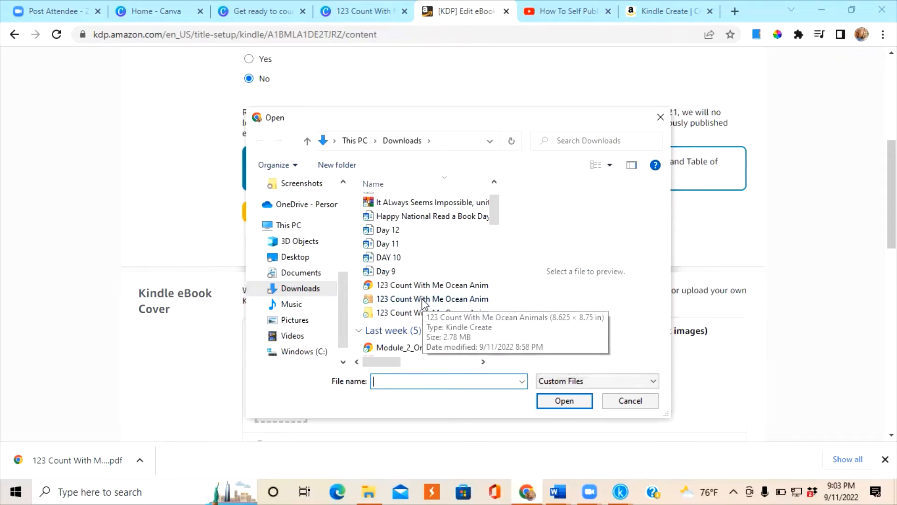
{"action": "left_click", "coordinate": [423, 303]}
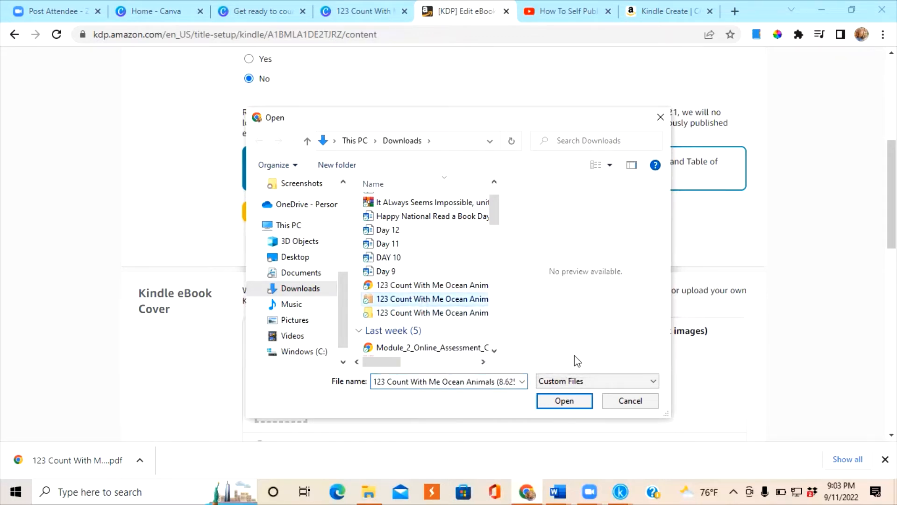
Check the selected file's type in its properties, and upload it as the eBook manuscript.
{"action": "right_click", "coordinate": [439, 302]}
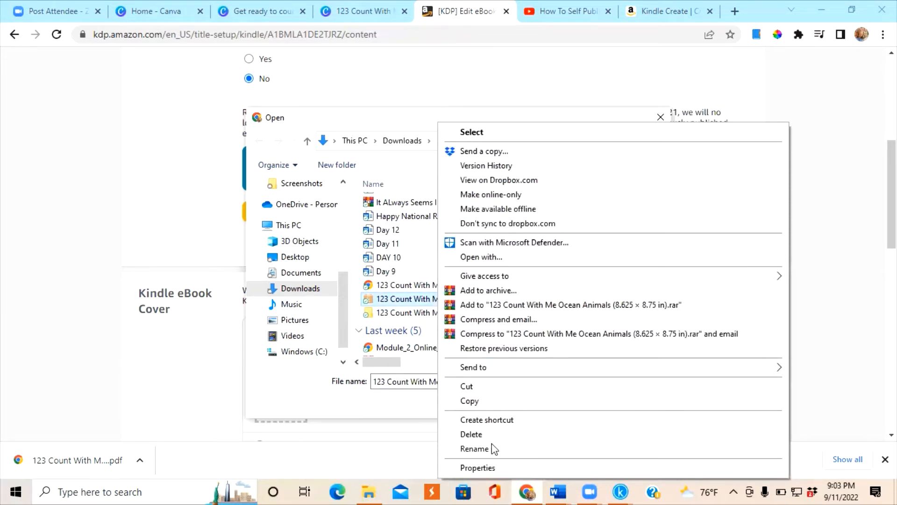
{"action": "left_click", "coordinate": [481, 469]}
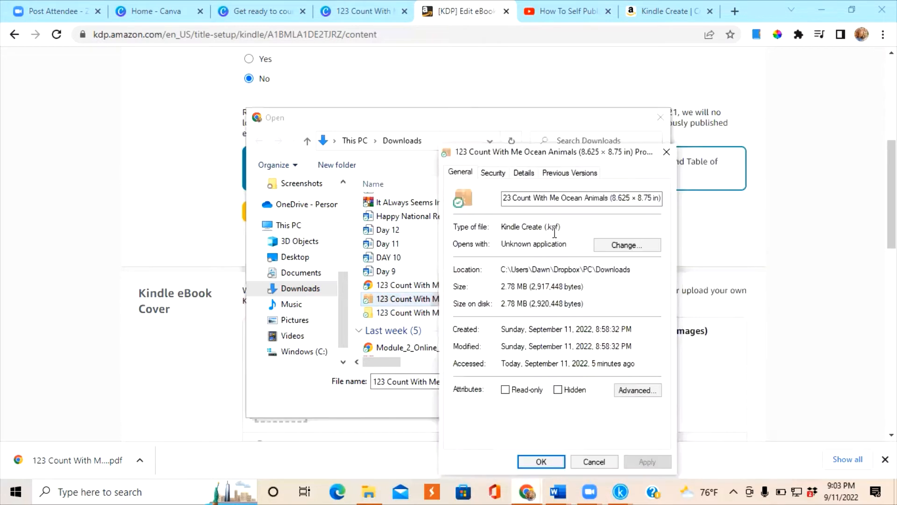
{"action": "left_click_drag", "start_coordinate": [517, 228], "coordinate": [562, 227]}
{"action": "left_click", "coordinate": [667, 152]}
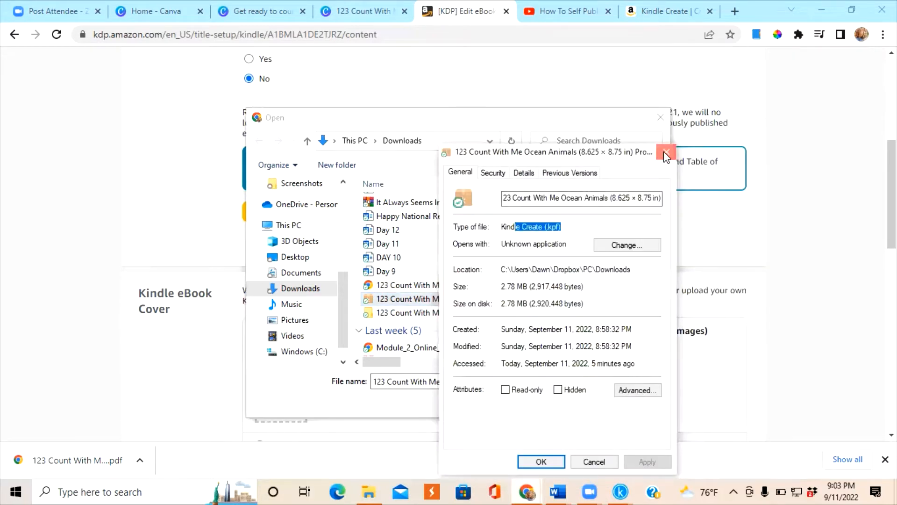
{"action": "left_click", "coordinate": [563, 401]}
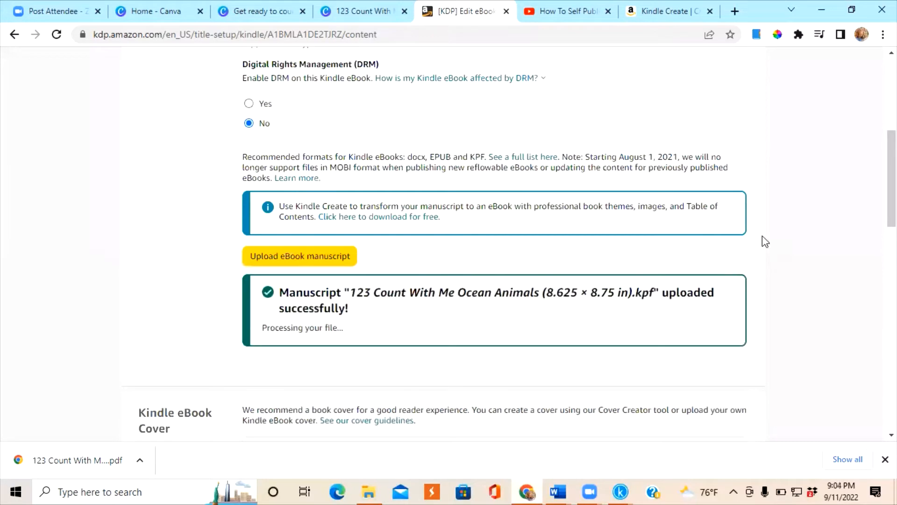
Set the Kindle eBook cover option to upload a cover you already have (JPG/TIFF only).
{"action": "left_click_drag", "start_coordinate": [892, 182], "coordinate": [892, 245]}
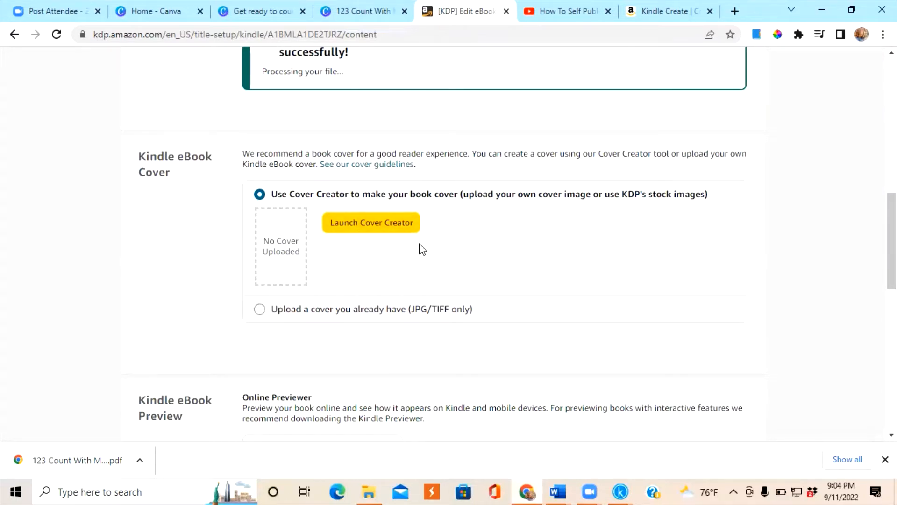
{"action": "left_click", "coordinate": [259, 309]}
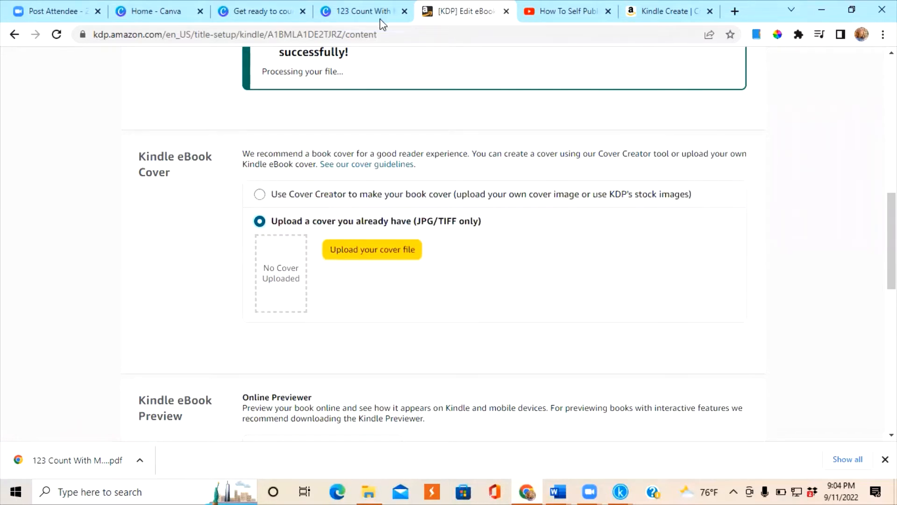
{"action": "mouse_move", "coordinate": [361, 8]}
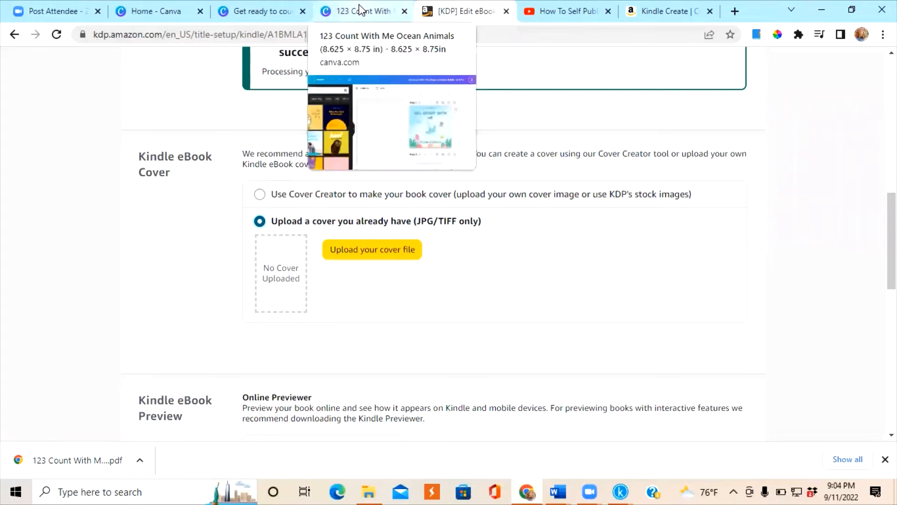
In Canva, examine the full paperback cover design with its back cover, spine and front cover.
{"action": "left_click", "coordinate": [265, 8]}
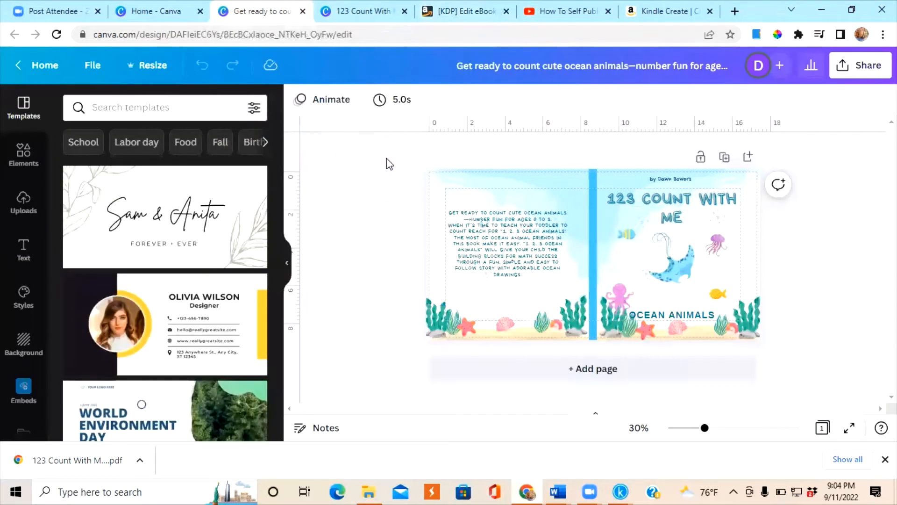
{"action": "left_click_drag", "start_coordinate": [386, 158], "coordinate": [792, 254]}
{"action": "left_click", "coordinate": [797, 265]}
In Canva's 123 Count With Me Ocean Animals (8.625 × 8.75 in) design, download only page 1 as a JPG.
{"action": "left_click", "coordinate": [346, 11]}
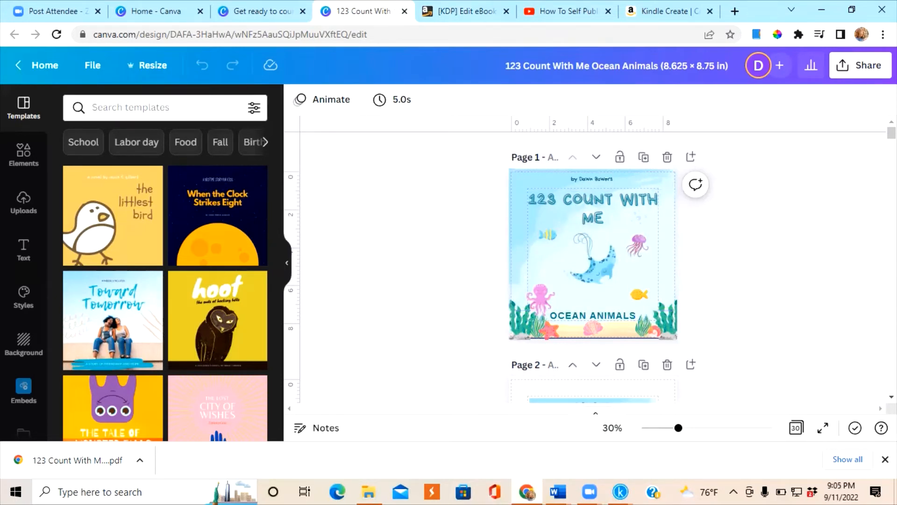
{"action": "left_click", "coordinate": [839, 70]}
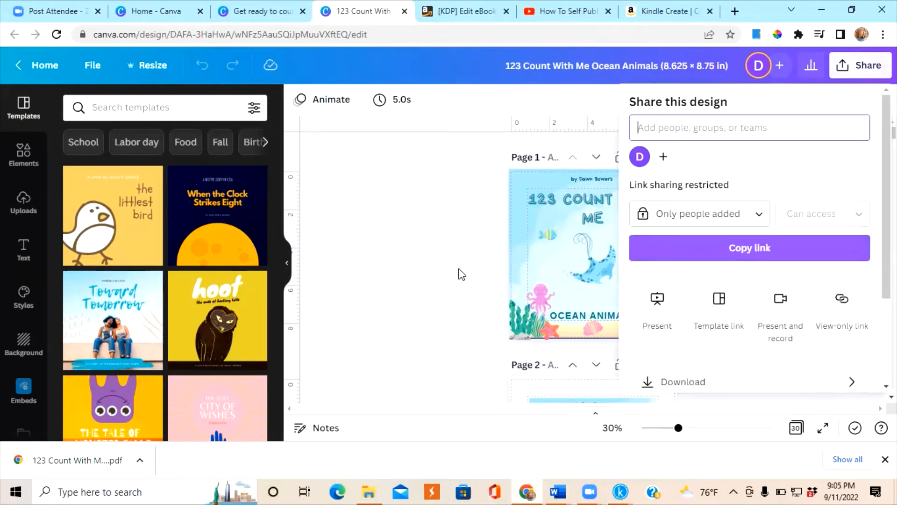
{"action": "left_click", "coordinate": [751, 385]}
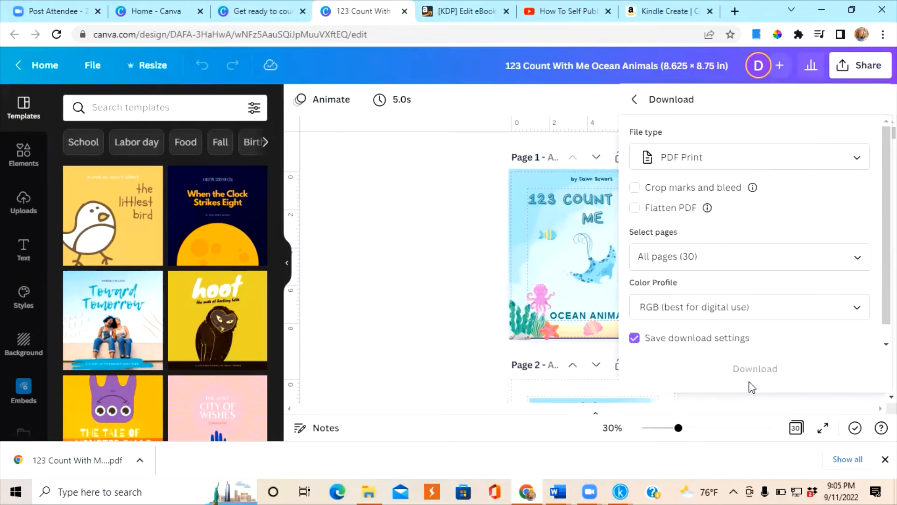
{"action": "left_click", "coordinate": [717, 257]}
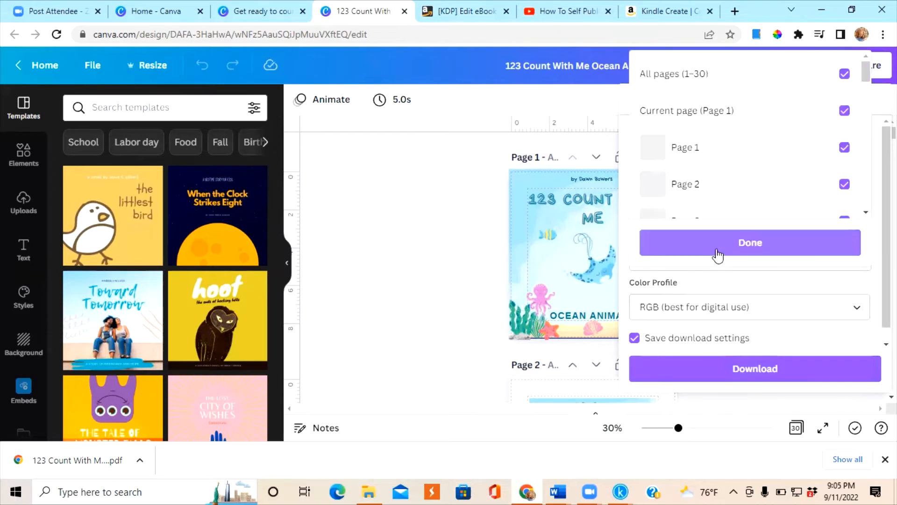
{"action": "left_click", "coordinate": [843, 74]}
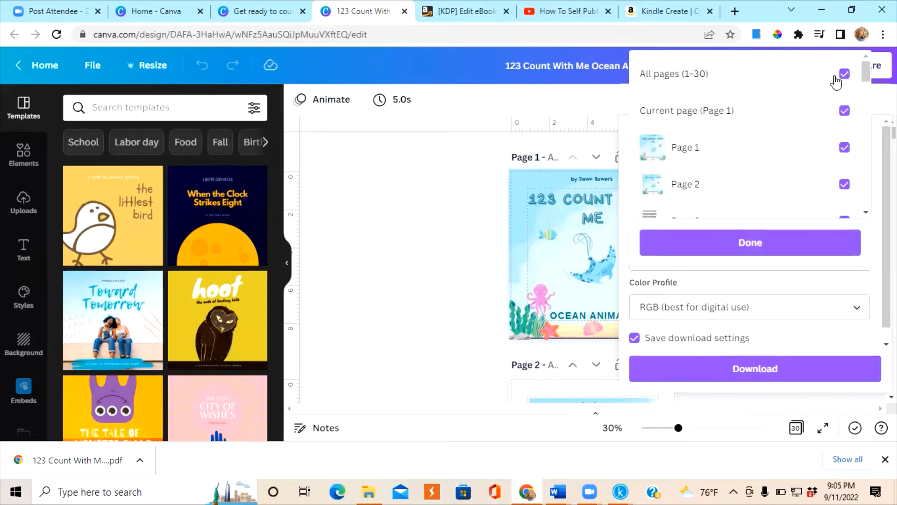
{"action": "left_click", "coordinate": [844, 112]}
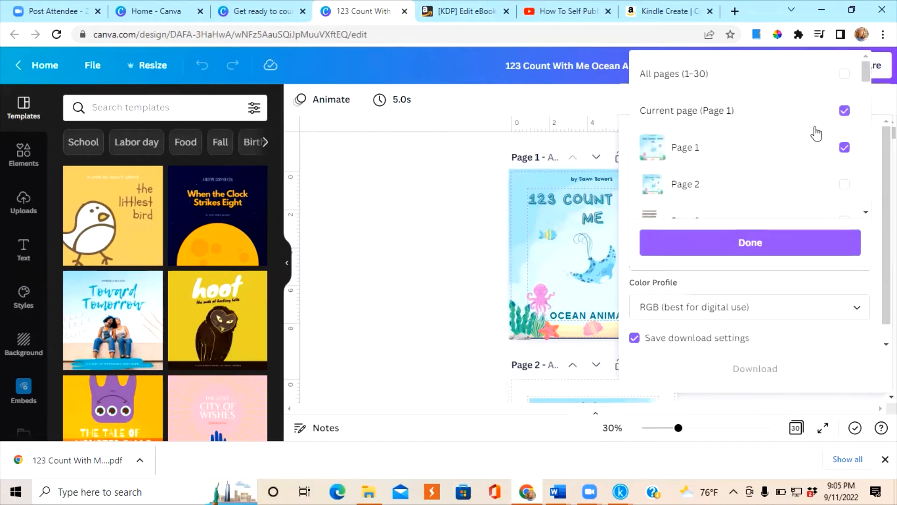
{"action": "left_click", "coordinate": [764, 242]}
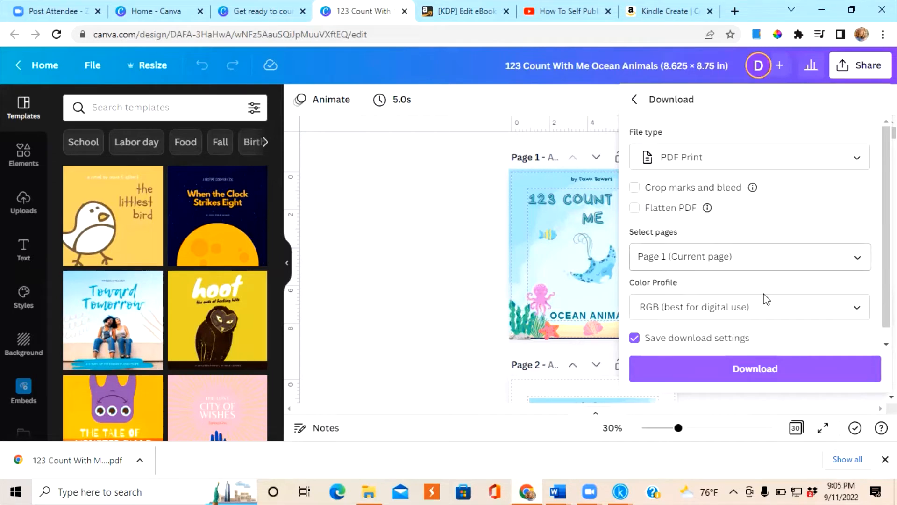
{"action": "left_click", "coordinate": [715, 158]}
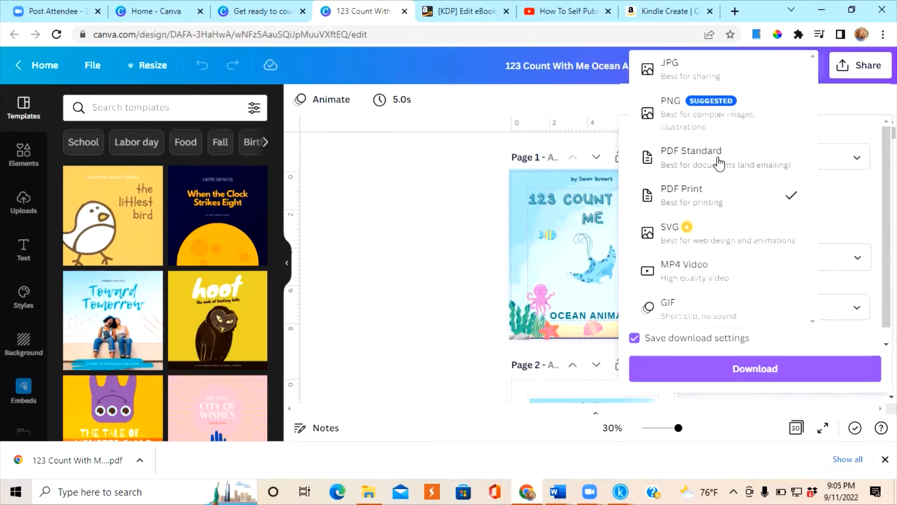
{"action": "left_click", "coordinate": [699, 74]}
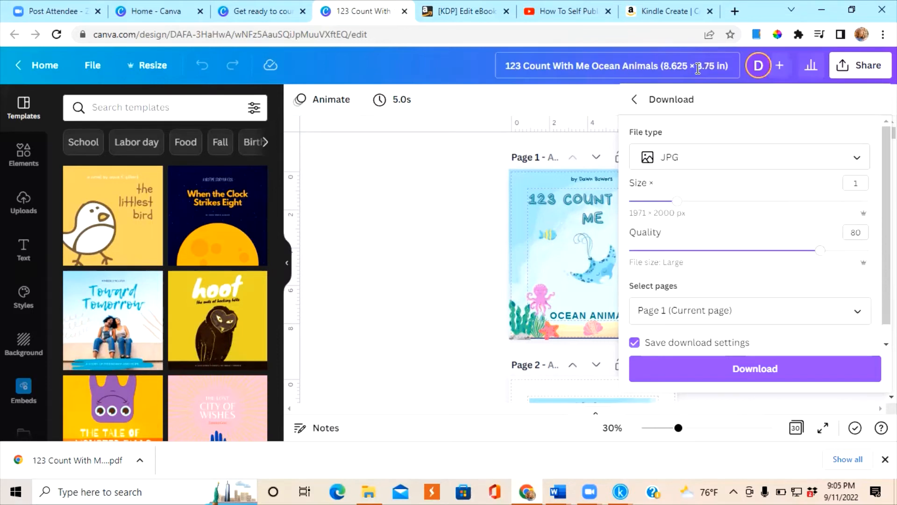
{"action": "left_click", "coordinate": [700, 368]}
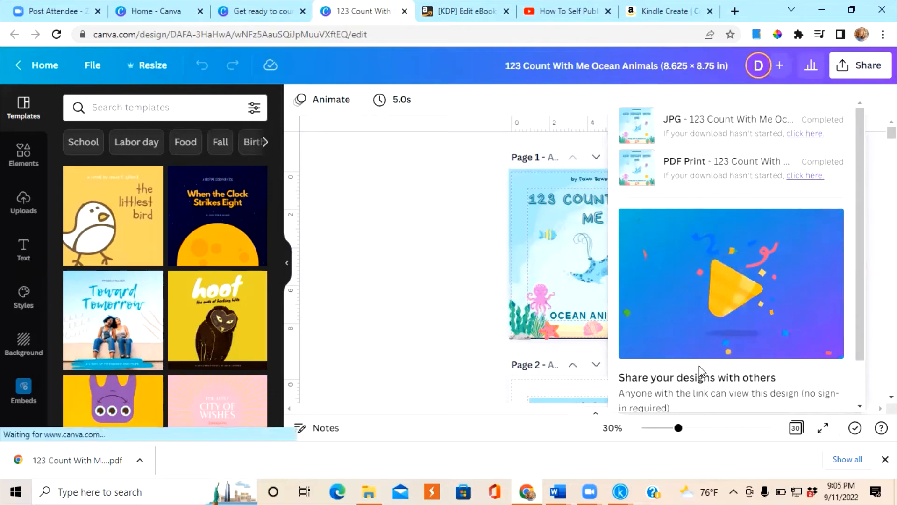
Back in KDP, upload the 123 Count With Me Ocean Animals JPG as the eBook cover, and launch the online previewer.
{"action": "left_click", "coordinate": [454, 12]}
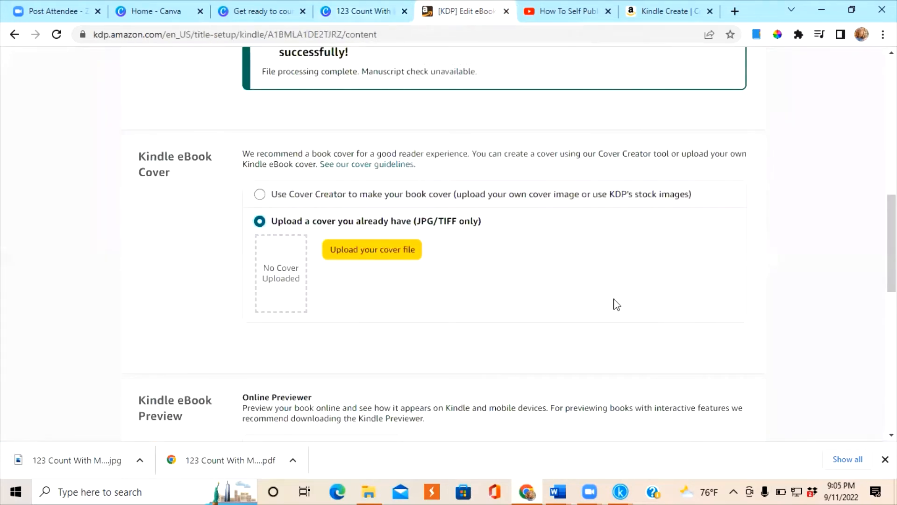
{"action": "left_click", "coordinate": [385, 252]}
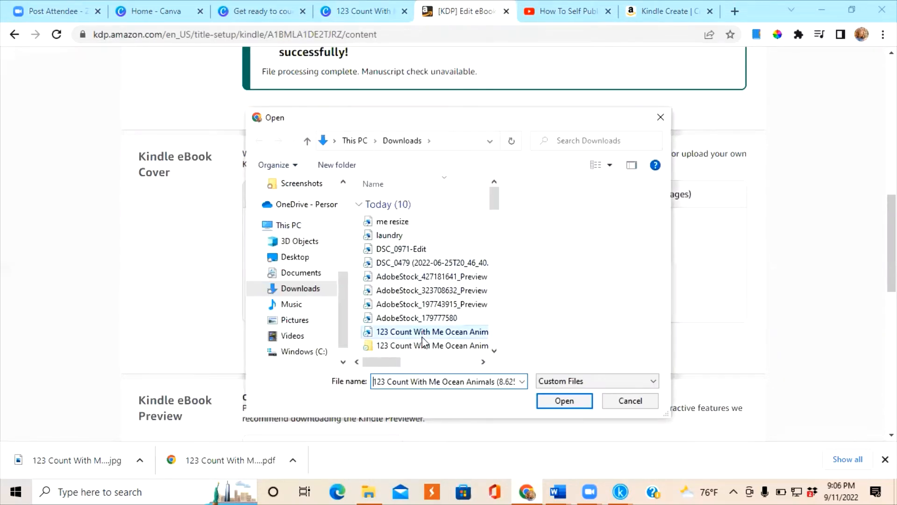
{"action": "left_click", "coordinate": [423, 333]}
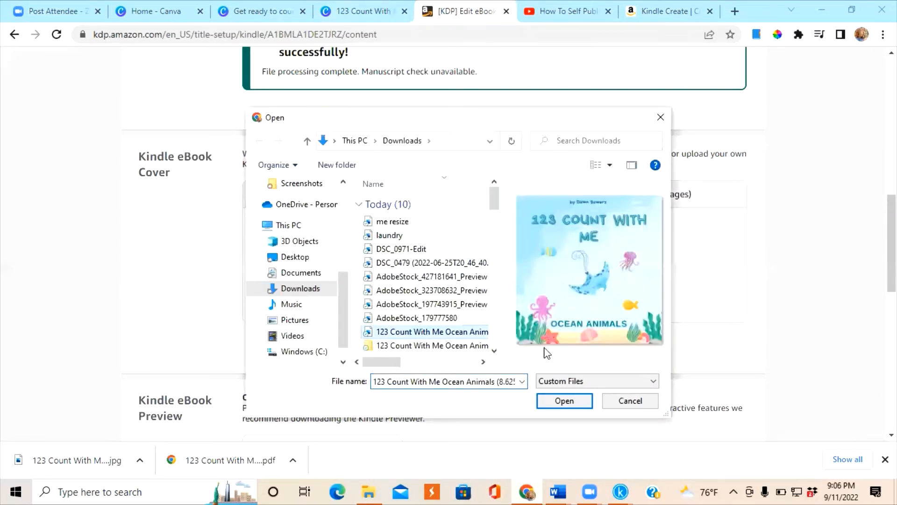
{"action": "left_click", "coordinate": [564, 401]}
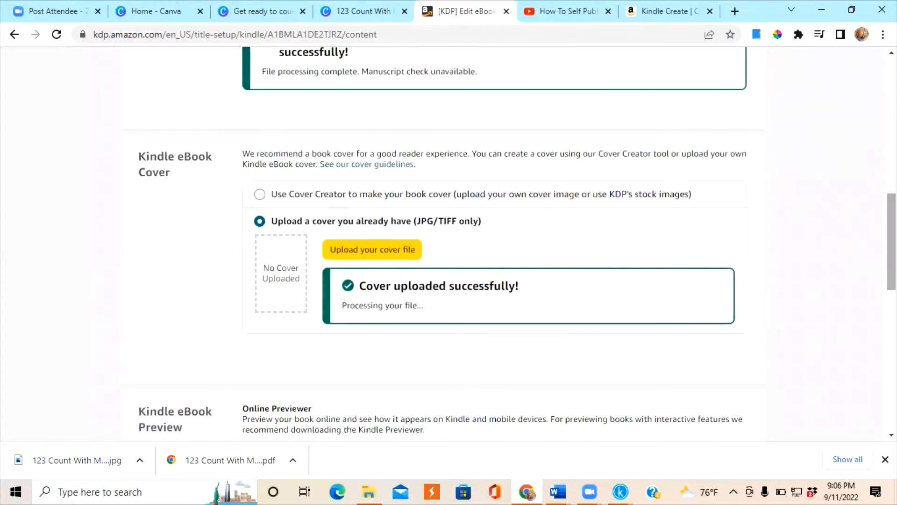
{"action": "scroll", "coordinate": [247, 303], "scroll_direction": "down", "scroll_amount": 3}
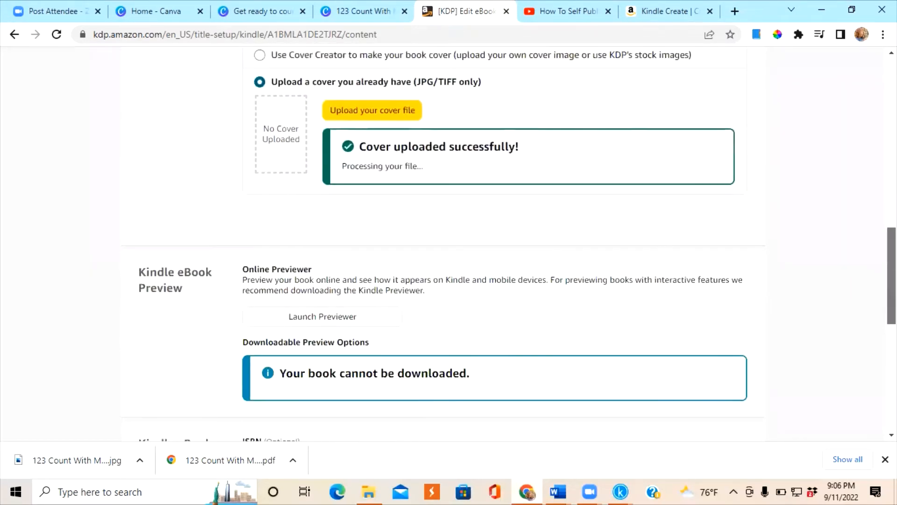
{"action": "left_click", "coordinate": [324, 313]}
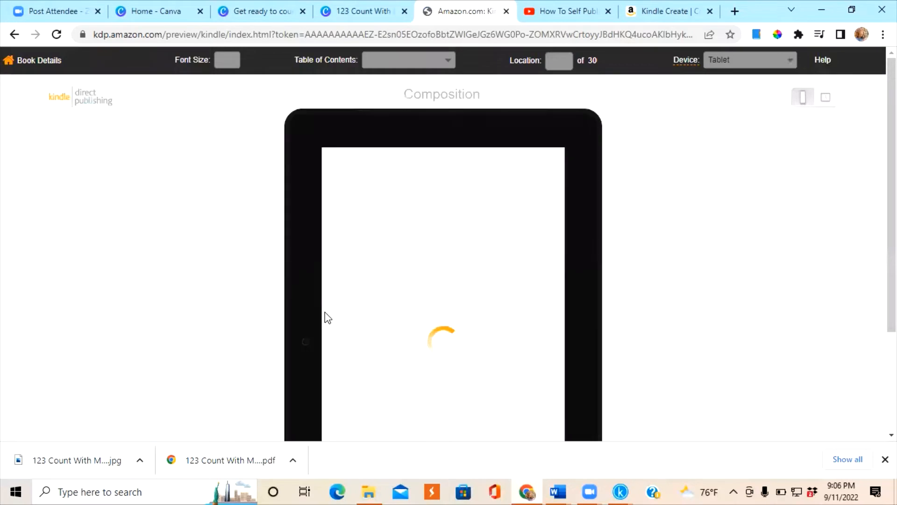
Page through the opening pages of the eBook in the tablet preview, from the cover to the dedication page.
{"action": "scroll", "coordinate": [632, 265], "scroll_direction": "down", "scroll_amount": 2}
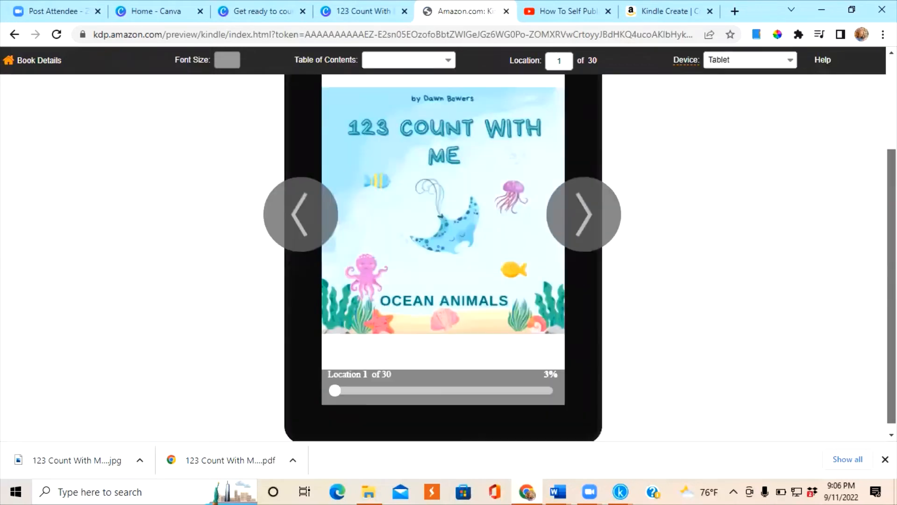
{"action": "left_click", "coordinate": [584, 262]}
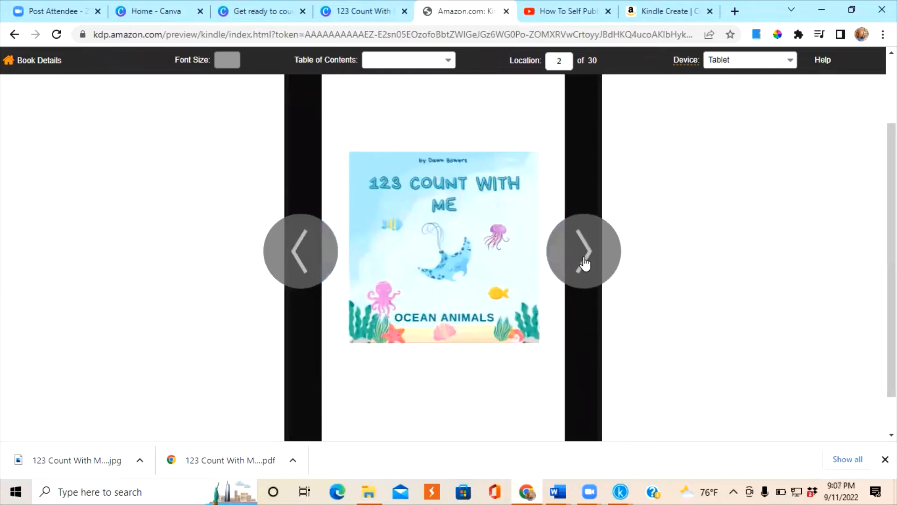
{"action": "left_click", "coordinate": [586, 264]}
{"action": "left_click", "coordinate": [584, 260]}
{"action": "left_click", "coordinate": [584, 259]}
{"action": "left_click", "coordinate": [584, 259]}
Switch the preview device to Phone and page forward from the dedication to the page introducing the ocean animal friends.
{"action": "left_click", "coordinate": [776, 64]}
{"action": "left_click", "coordinate": [743, 77]}
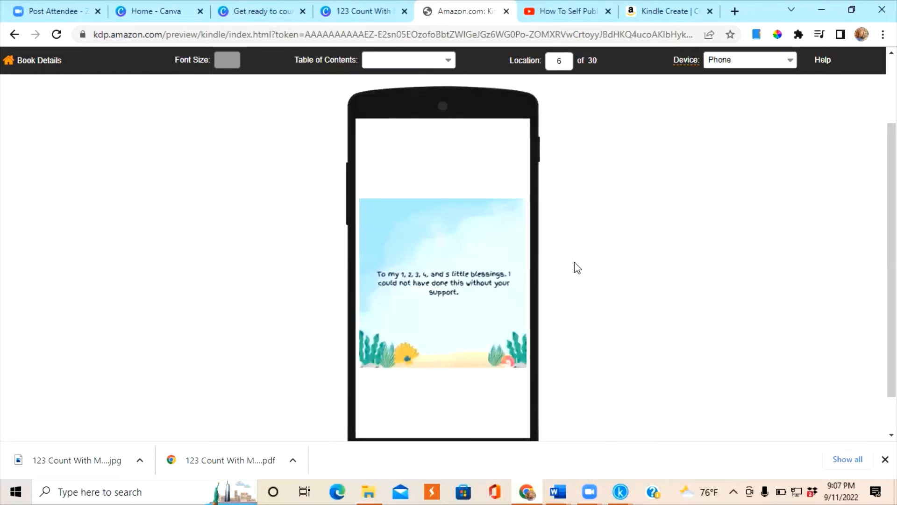
{"action": "left_click", "coordinate": [782, 63]}
{"action": "left_click", "coordinate": [627, 194]}
{"action": "mouse_move", "coordinate": [891, 196]}
{"action": "left_mouse_down"}
{"action": "mouse_move", "coordinate": [891, 227]}
{"action": "mouse_move", "coordinate": [892, 181]}
{"action": "left_mouse_up"}
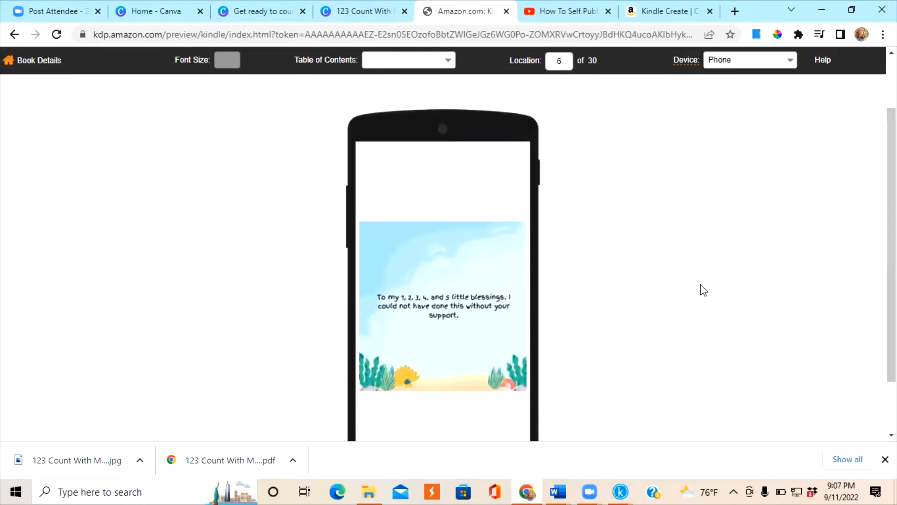
{"action": "left_click", "coordinate": [539, 266]}
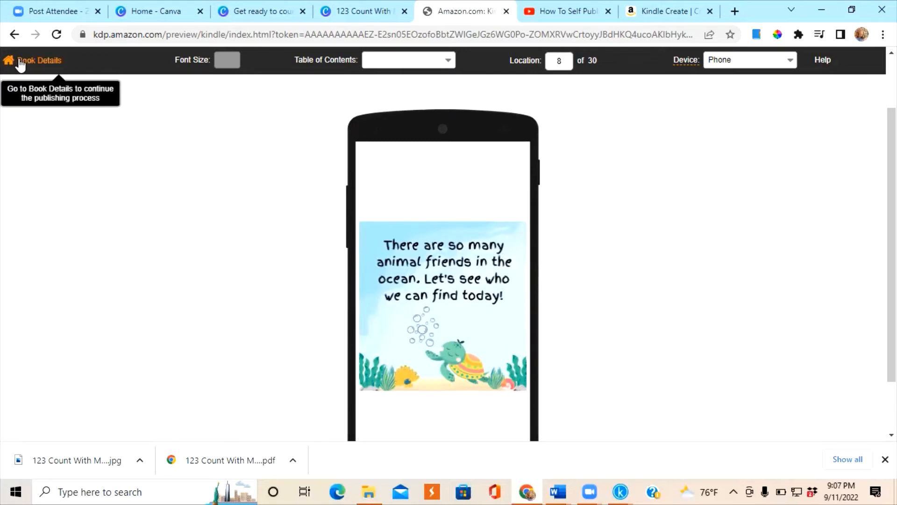
Return from the previewer to the eBook content, enter Mommy Scribbles Publishing LLC as the publisher, and save and continue to pricing.
{"action": "mouse_move", "coordinate": [346, 372]}
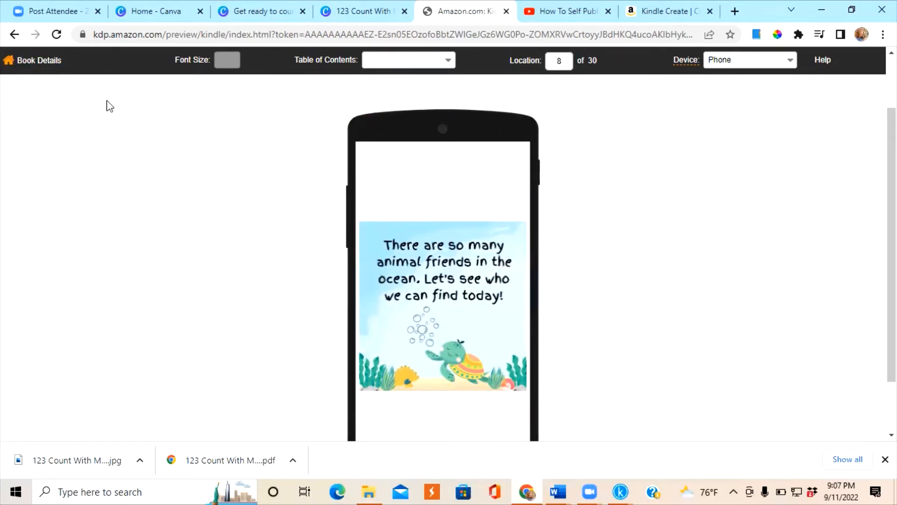
{"action": "left_click", "coordinate": [42, 63]}
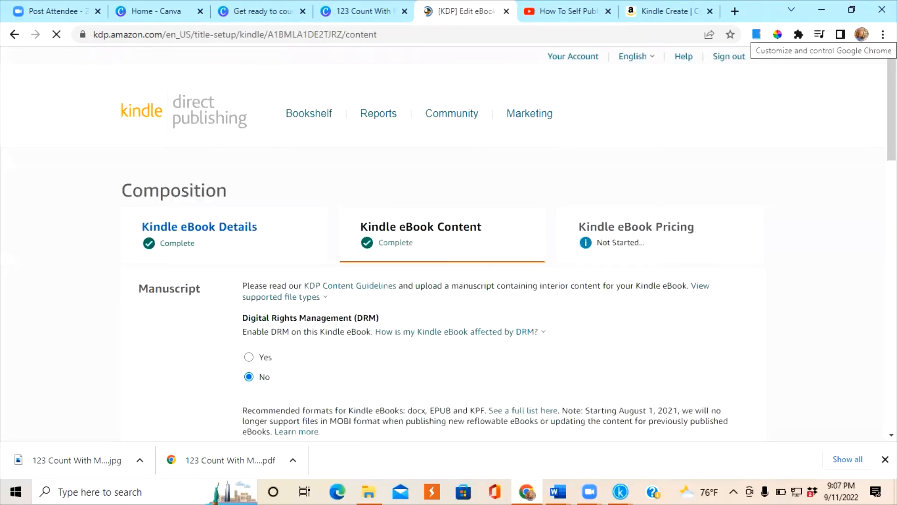
{"action": "scroll", "coordinate": [865, 319], "scroll_direction": "down", "scroll_amount": 15}
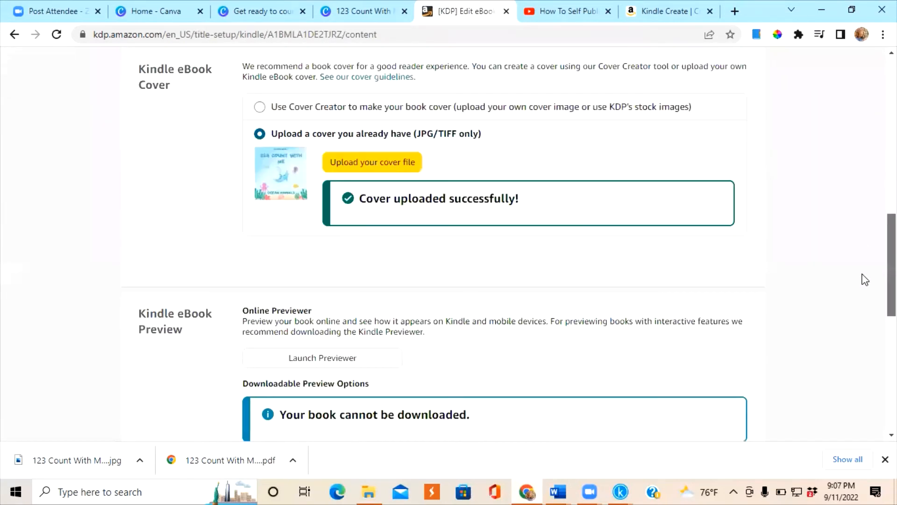
{"action": "scroll", "coordinate": [865, 327], "scroll_direction": "down", "scroll_amount": 3}
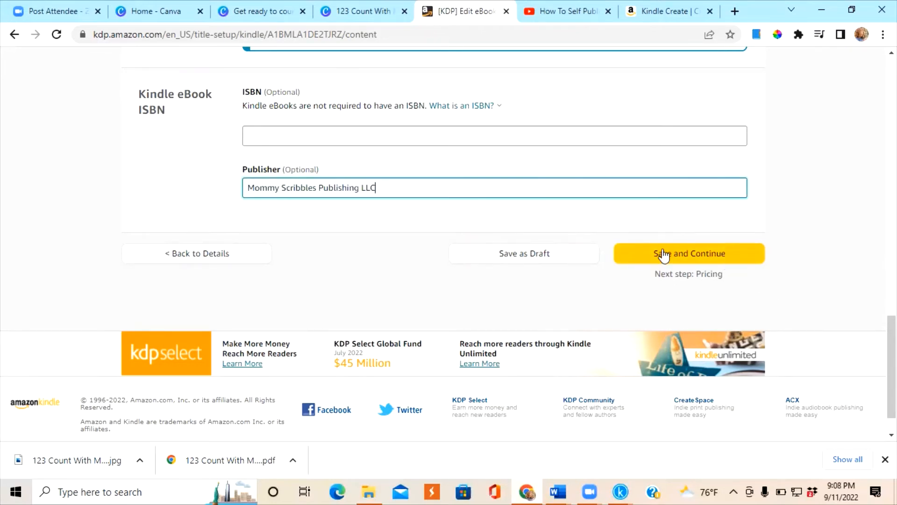
{"action": "left_click", "coordinate": [662, 252]}
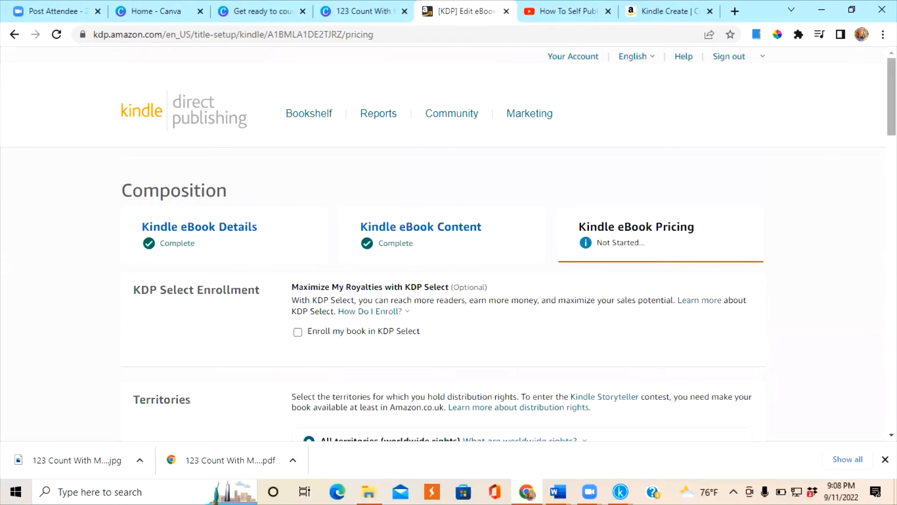
Enroll the book in KDP Select.
{"action": "scroll", "coordinate": [851, 142], "scroll_direction": "down", "scroll_amount": 5}
{"action": "scroll", "coordinate": [850, 141], "scroll_direction": "up", "scroll_amount": 2}
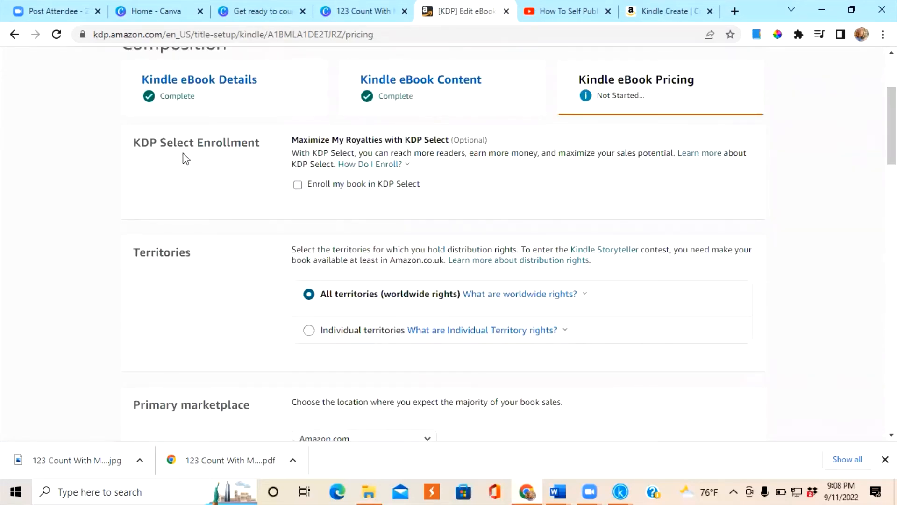
{"action": "left_click", "coordinate": [301, 189]}
Set the Amazon.com list price to 2.99 USD with the 70% royalty plan, and go to the publishing terms.
{"action": "scroll", "coordinate": [509, 238], "scroll_direction": "down", "scroll_amount": 3}
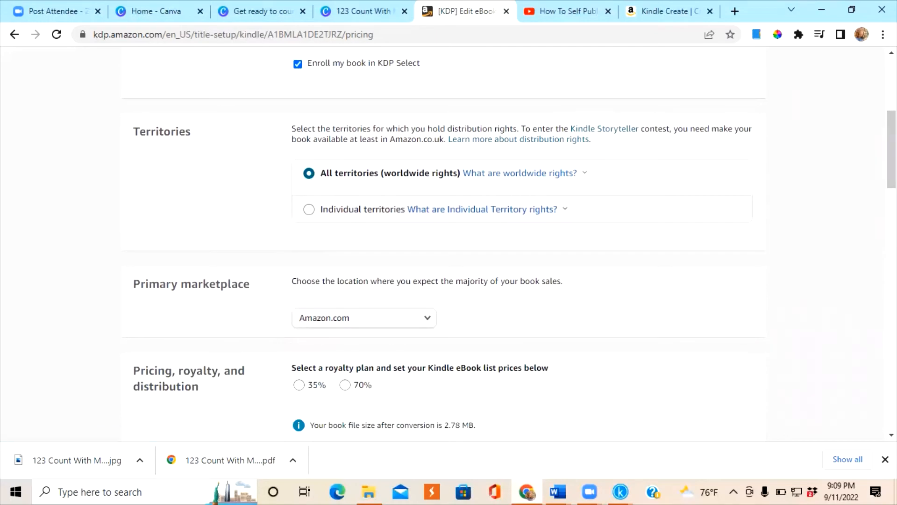
{"action": "scroll", "coordinate": [663, 172], "scroll_direction": "down", "scroll_amount": 3}
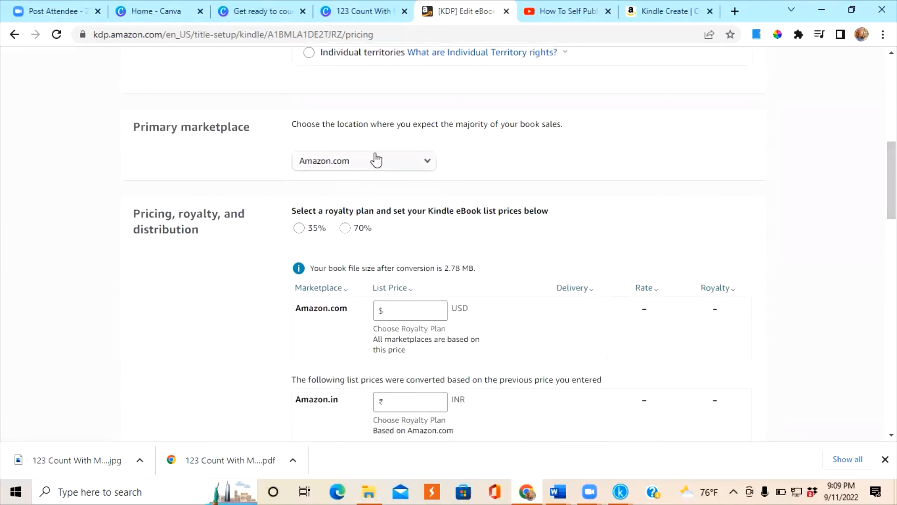
{"action": "left_click", "coordinate": [325, 287]}
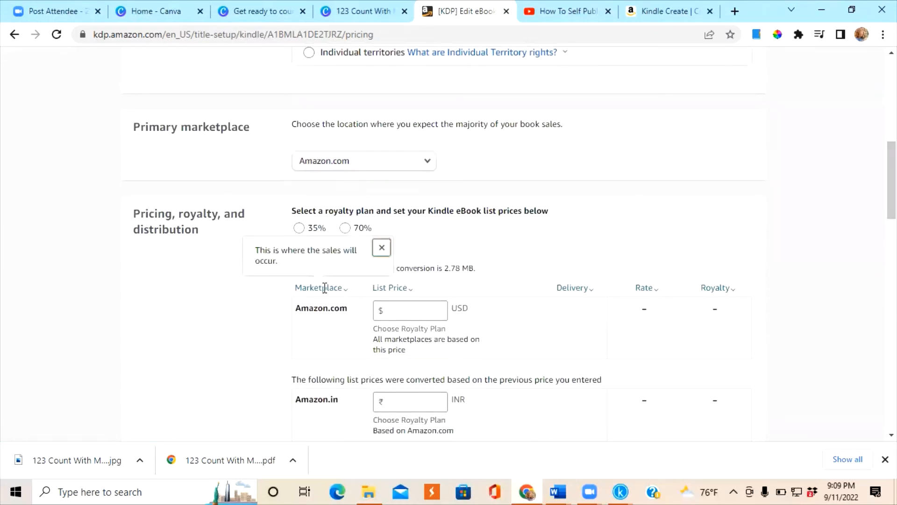
{"action": "left_click", "coordinate": [299, 229]}
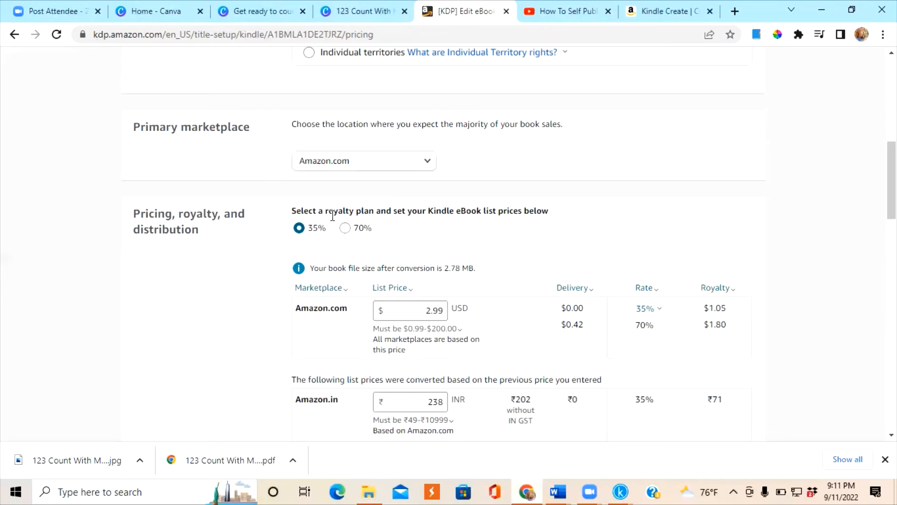
{"action": "left_click", "coordinate": [344, 228]}
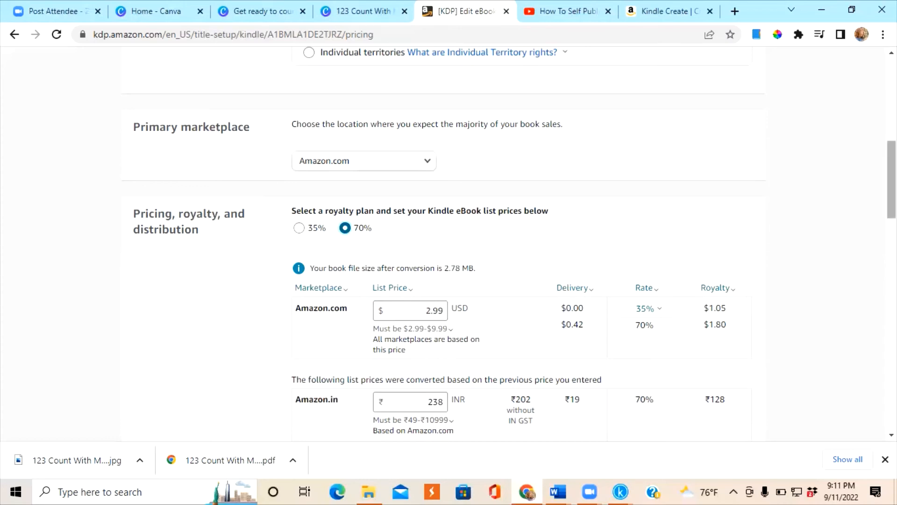
{"action": "scroll", "coordinate": [449, 243], "scroll_direction": "down", "scroll_amount": 2}
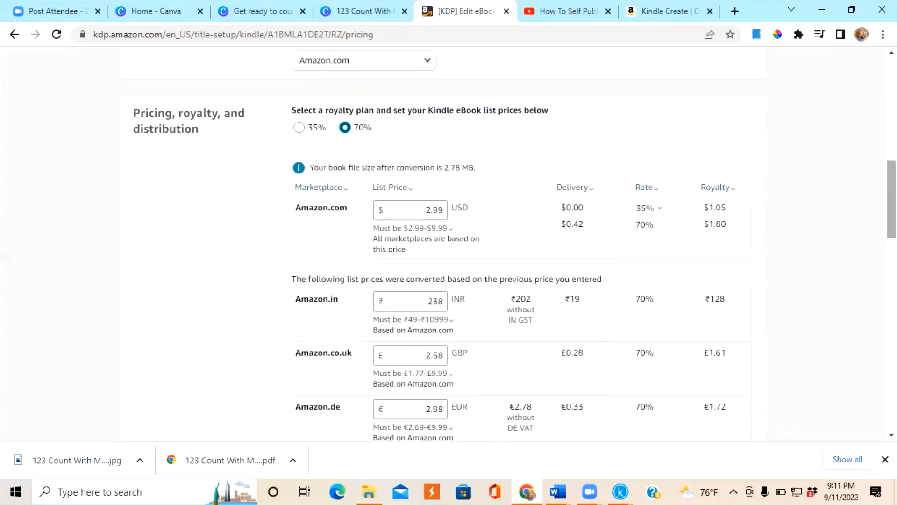
{"action": "left_click_drag", "start_coordinate": [892, 202], "coordinate": [609, 358]}
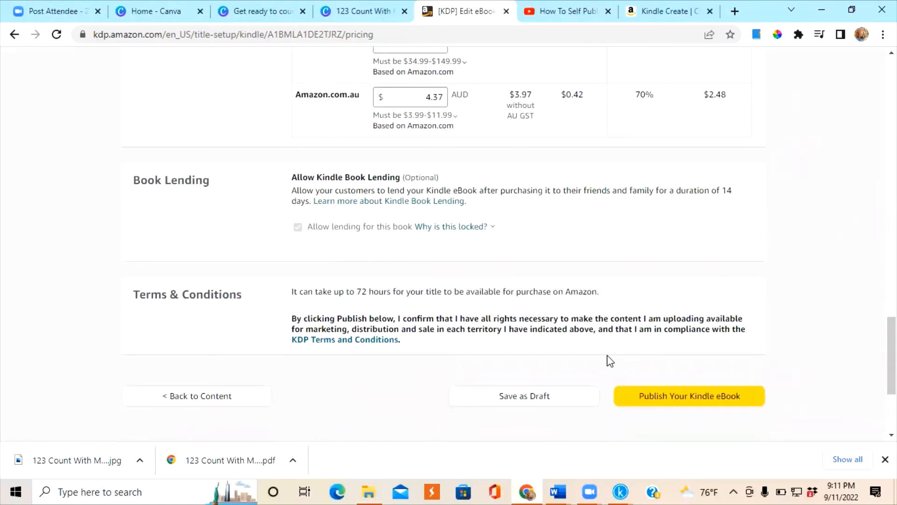